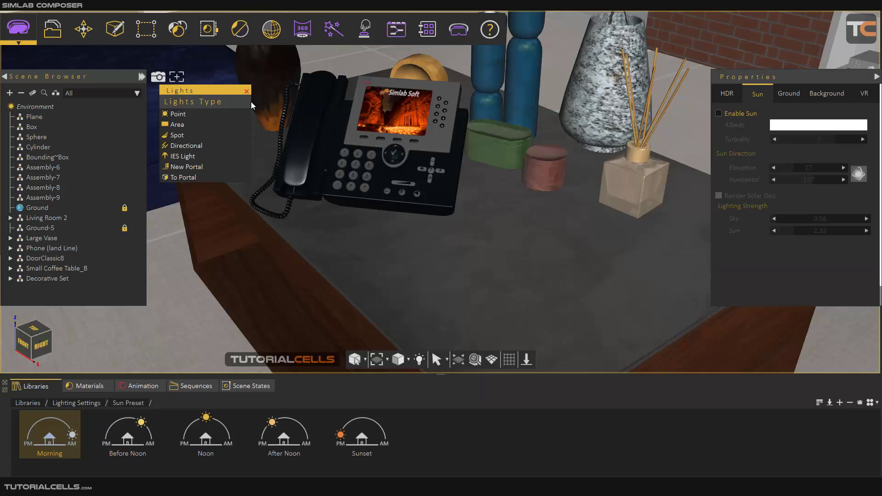
# - Detach the light types list as a floating palette beside the scene tree and add a point light to the scene
pyautogui.click(124, 36)
pyautogui.moveTo(143, 66)
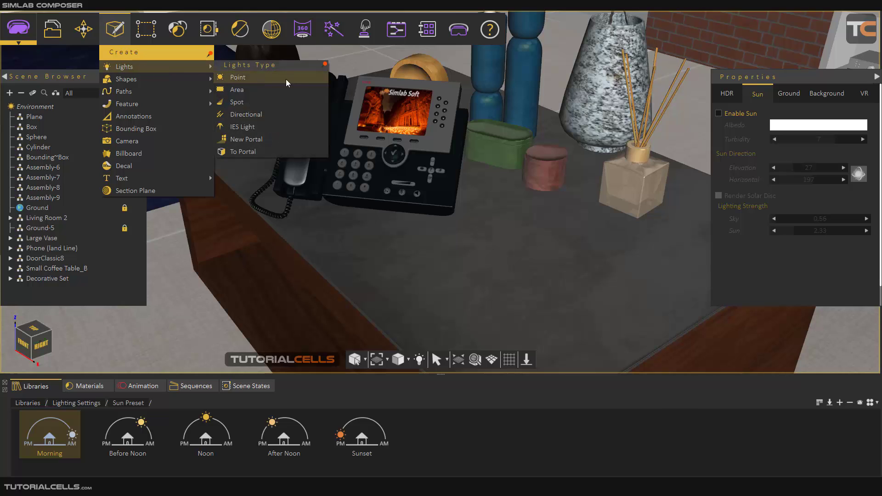
pyautogui.click(325, 64)
pyautogui.moveTo(262, 65); pyautogui.dragTo(201, 97)
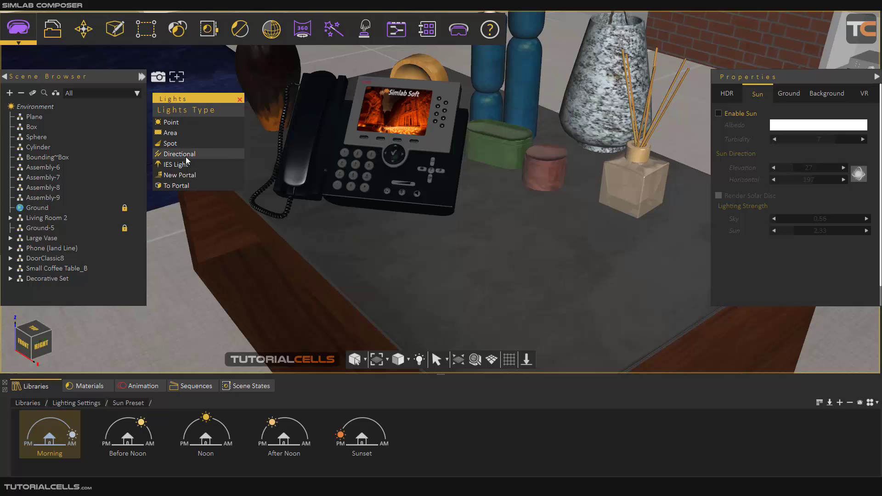
pyautogui.click(187, 123)
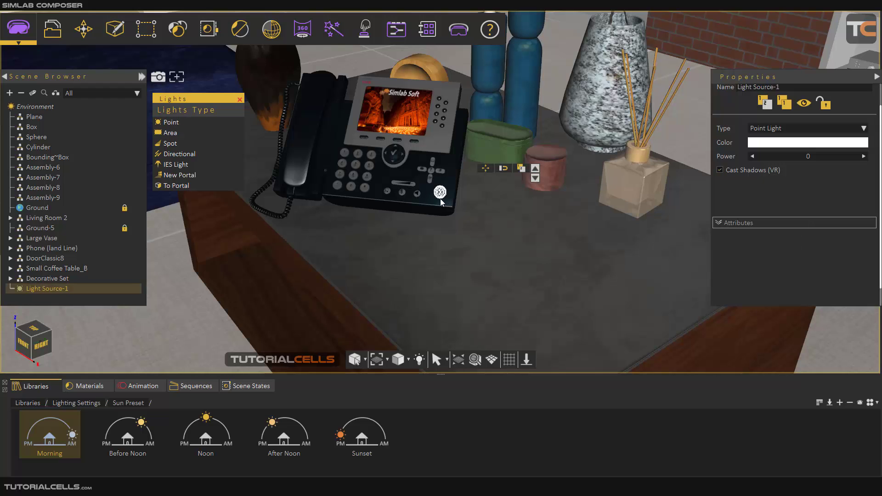
# - Move the point light from the phone to just above the small pink round jar, raising it by about 0.049
pyautogui.moveTo(478, 219)
pyautogui.mouseDown(button='middle')
pyautogui.moveTo(633, 188)
pyautogui.moveTo(478, 217)
pyautogui.mouseUp(button='middle')
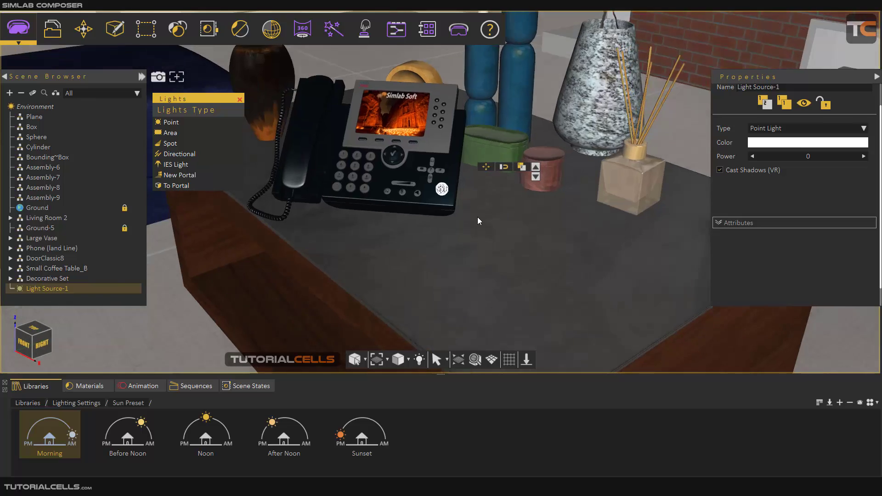
pyautogui.click(492, 168)
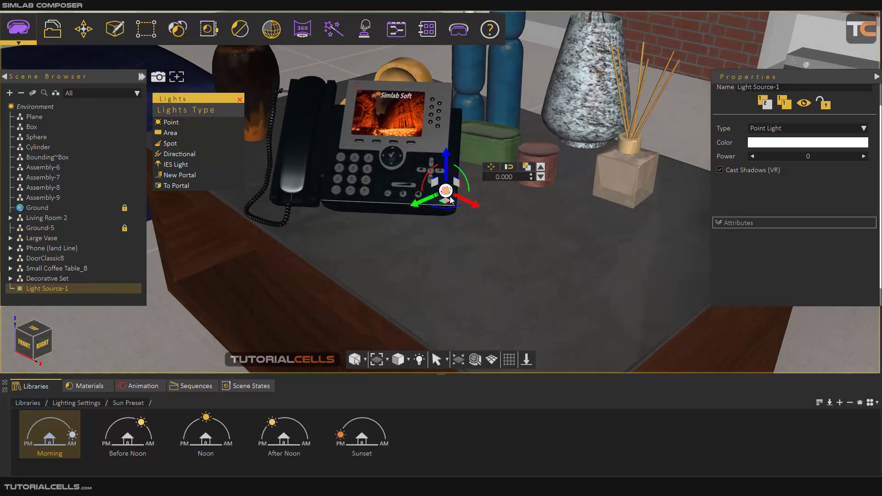
pyautogui.moveTo(451, 199); pyautogui.dragTo(532, 204)
pyautogui.moveTo(539, 236); pyautogui.dragTo(545, 253, button='middle')
pyautogui.moveTo(550, 221); pyautogui.dragTo(544, 183)
pyautogui.moveTo(560, 246); pyautogui.dragTo(479, 178, button='middle')
pyautogui.moveTo(425, 177); pyautogui.dragTo(339, 155, button='middle')
pyautogui.moveTo(456, 135); pyautogui.dragTo(457, 115)
pyautogui.scroll(2, 473, 147)
pyautogui.moveTo(473, 146); pyautogui.dragTo(433, 193, button='middle')
pyautogui.scroll(-1, 435, 190)
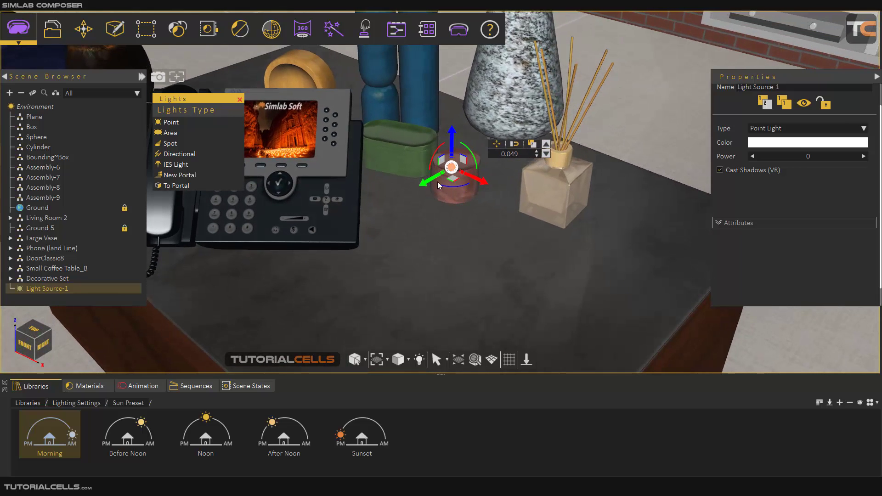
pyautogui.moveTo(476, 231); pyautogui.dragTo(463, 246, button='middle')
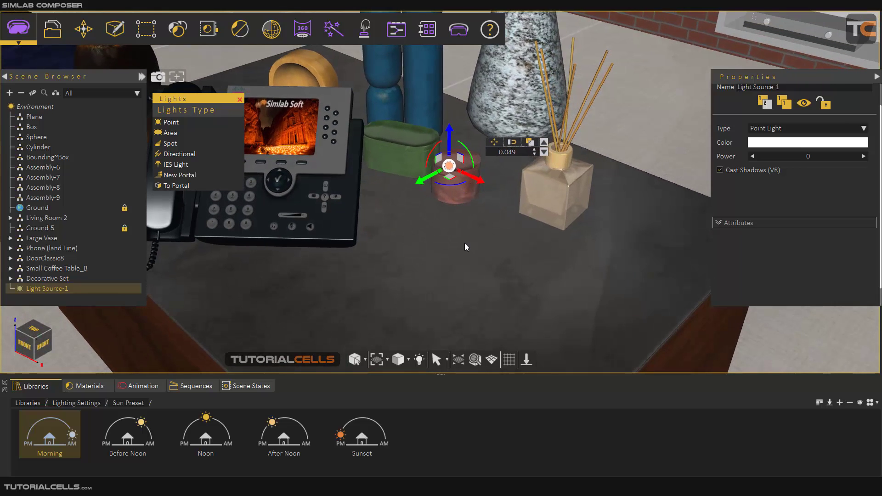
# - Review the environment's HDR and Sun settings to see whether either light is enabled
pyautogui.click(68, 106)
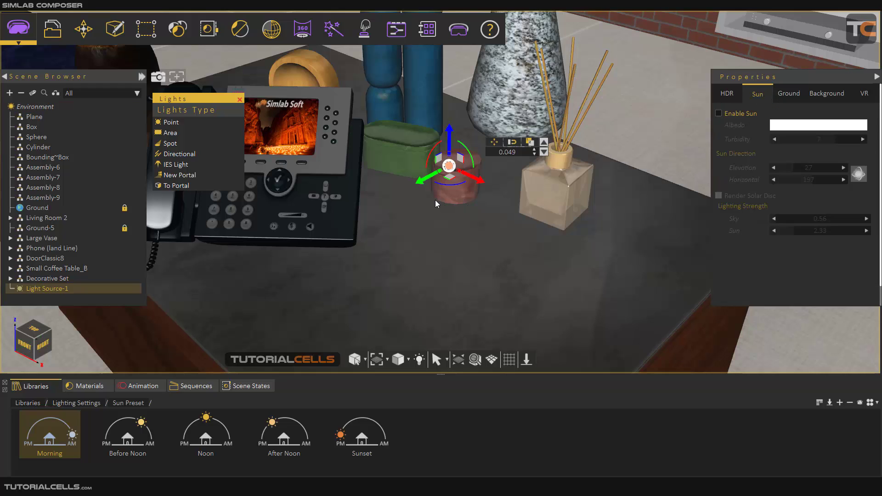
pyautogui.click(728, 95)
pyautogui.click(747, 95)
pyautogui.click(728, 97)
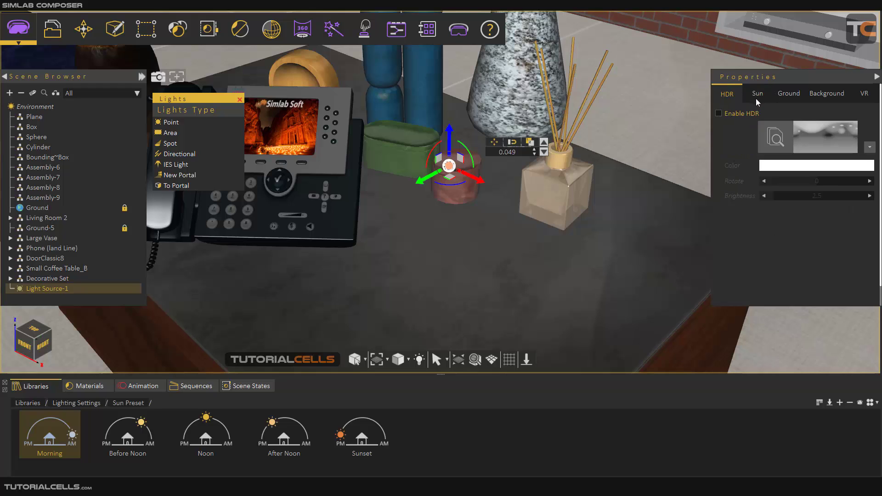
pyautogui.click(757, 96)
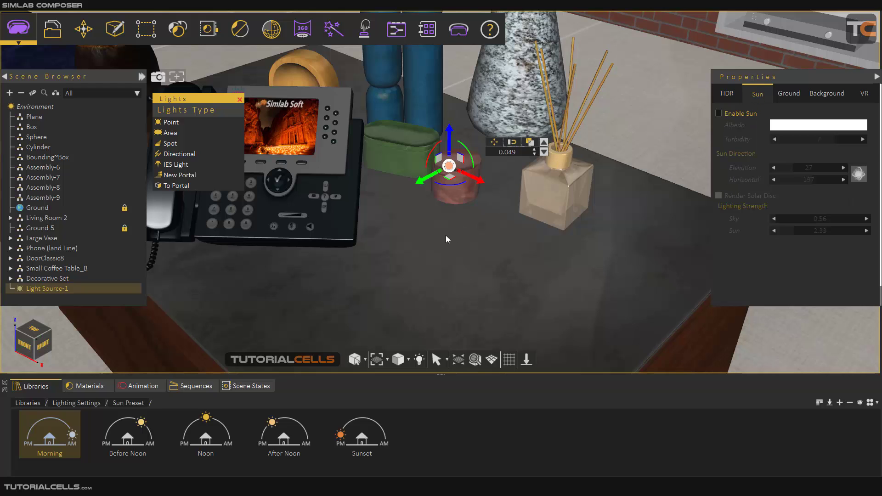
# - Start a live render of the tabletop, set the point light's power to 25, and stop rendering
pyautogui.hotkey('ctrl', 'r')
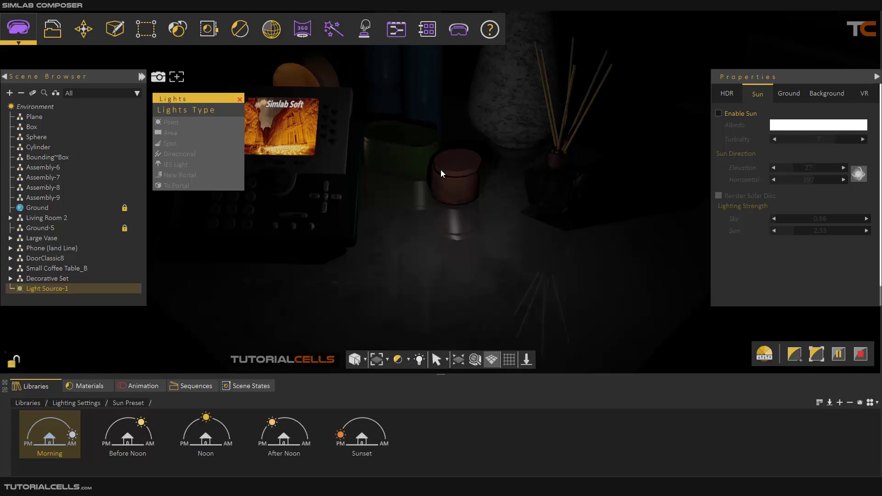
pyautogui.scroll(2, 449, 173)
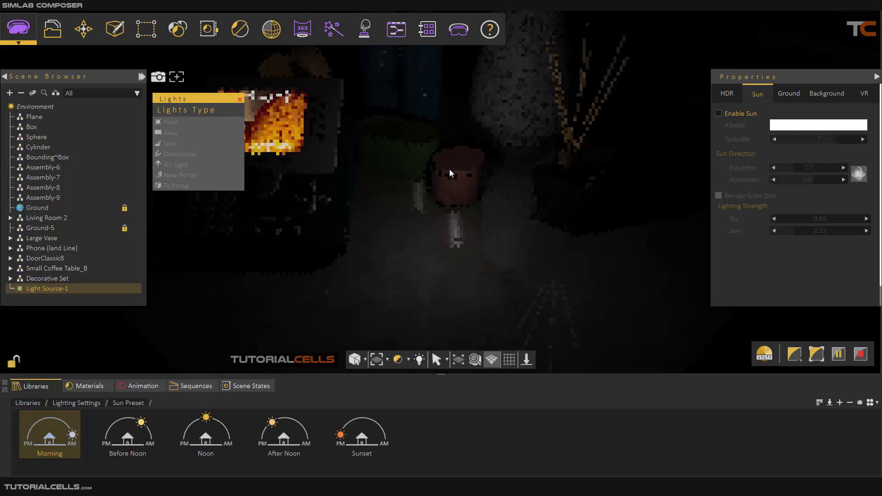
pyautogui.moveTo(436, 185); pyautogui.dragTo(422, 183, button='middle')
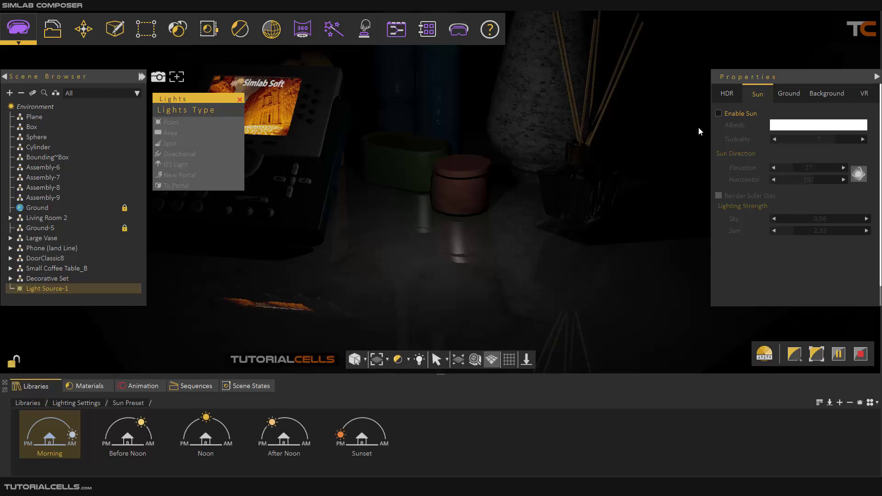
pyautogui.click(46, 291)
pyautogui.moveTo(754, 157); pyautogui.dragTo(771, 158)
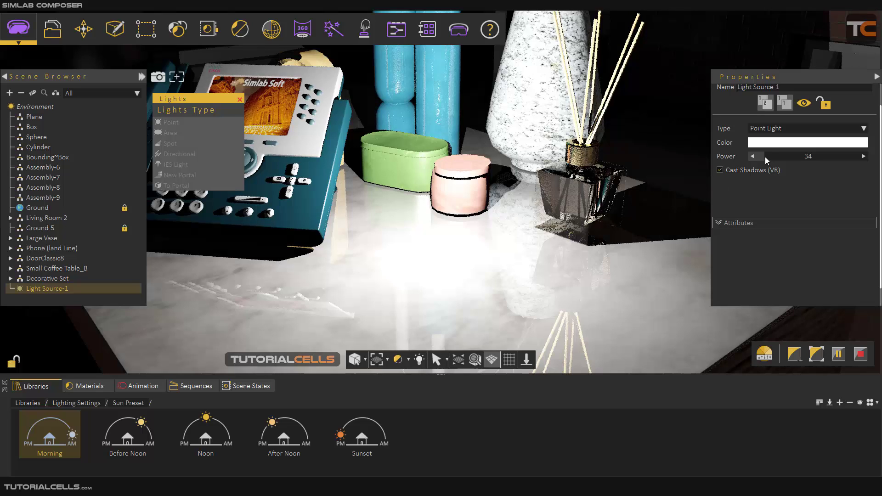
pyautogui.moveTo(765, 157); pyautogui.dragTo(731, 167)
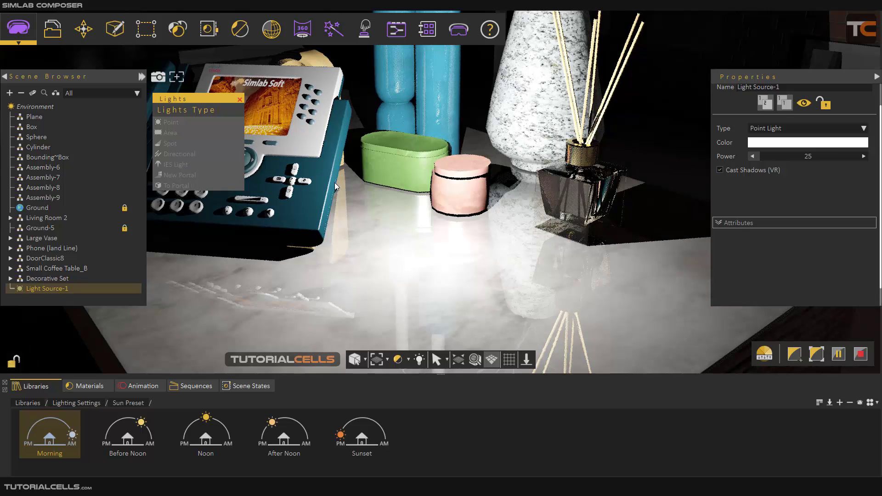
pyautogui.press('Escape')
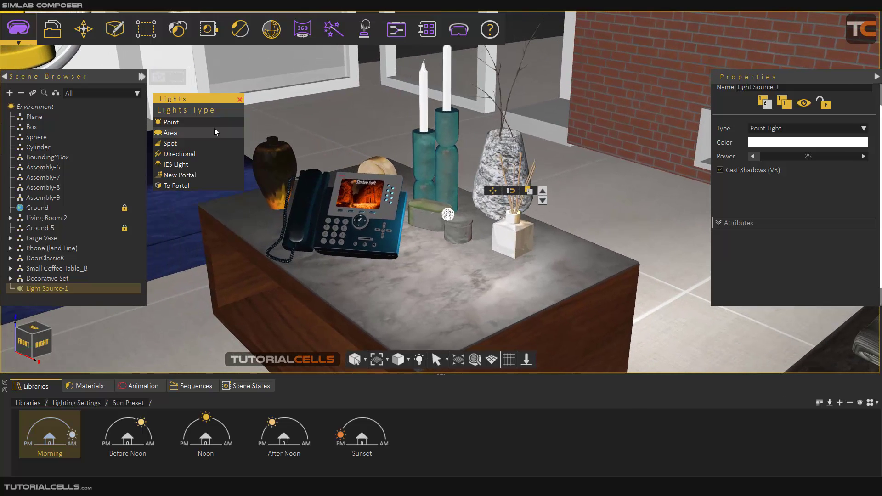
# - Add a second point light and move it behind the phone, away from the first light
pyautogui.click(214, 123)
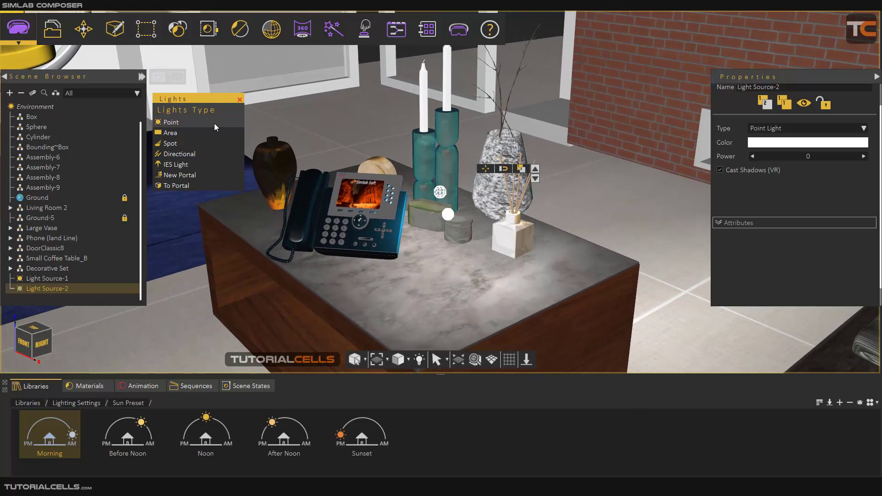
pyautogui.moveTo(462, 205); pyautogui.dragTo(307, 138)
pyautogui.scroll(3, 461, 206)
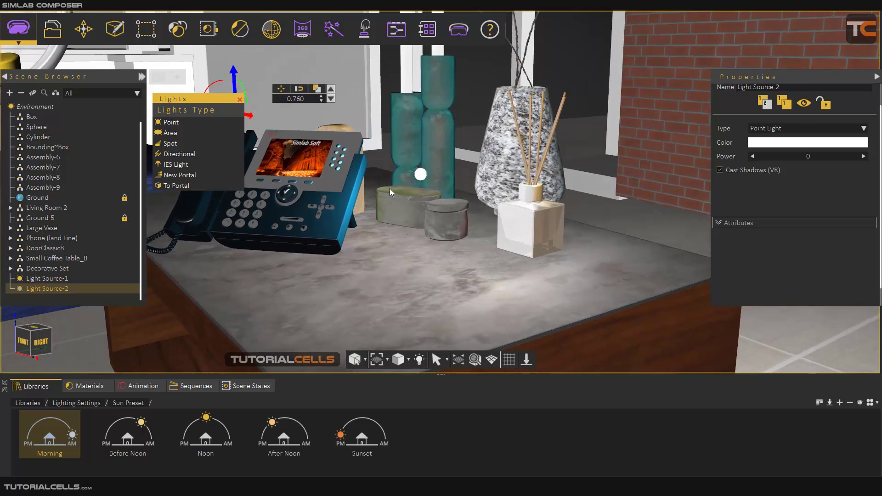
# - Start a live render and change the first point light's color from white to a pale yellow
pyautogui.hotkey('ctrl', 'r')
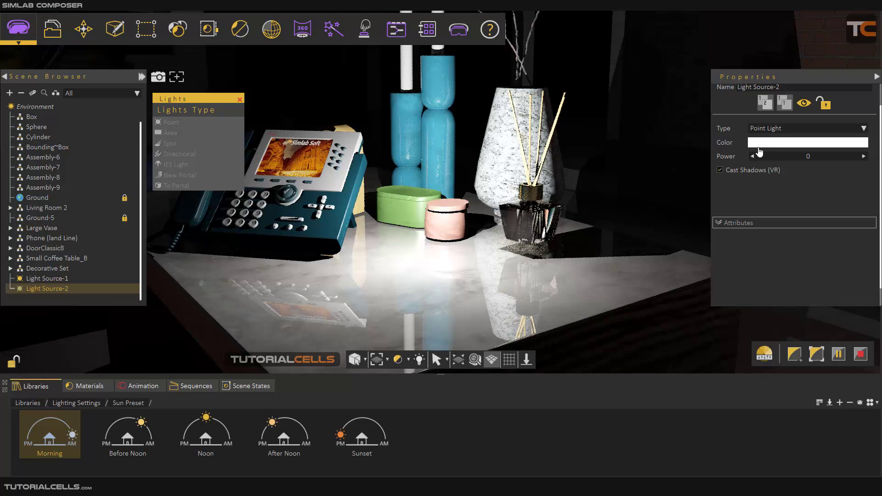
pyautogui.click(42, 279)
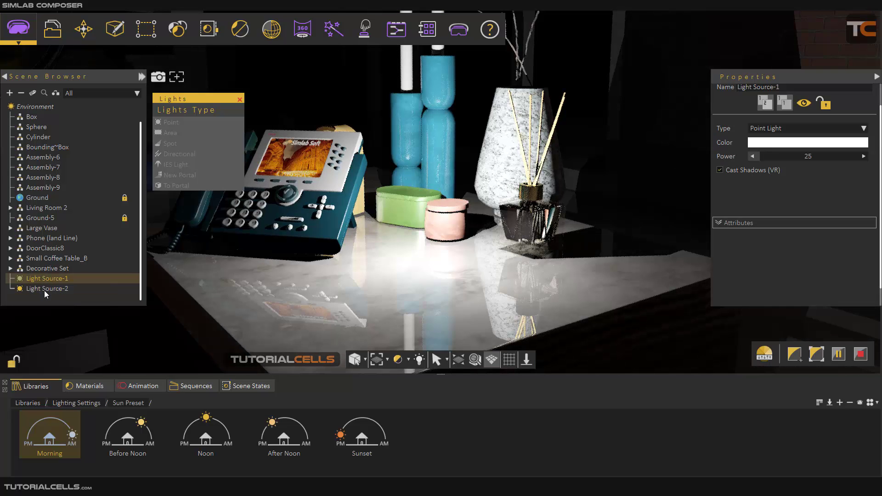
pyautogui.click(771, 146)
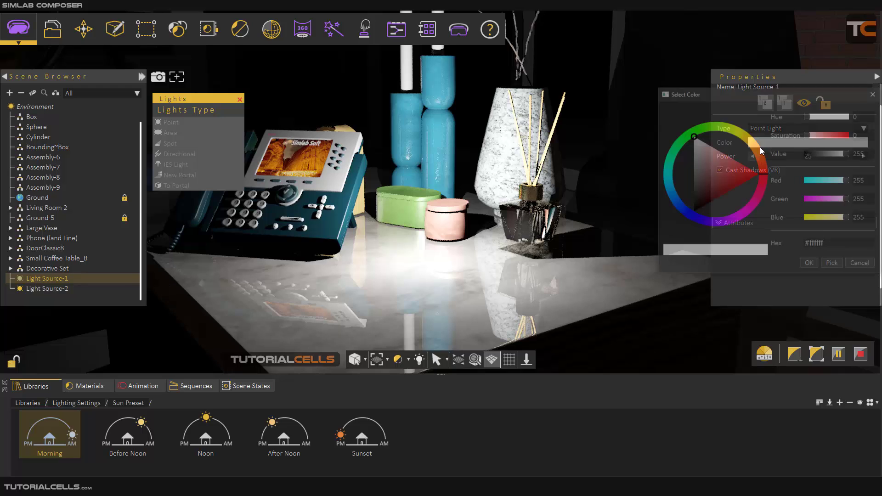
pyautogui.click(741, 135)
pyautogui.click(694, 160)
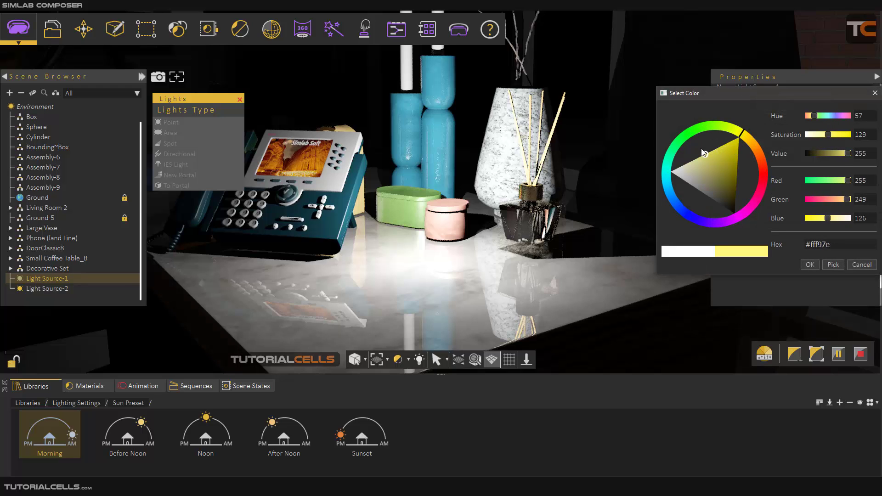
pyautogui.click(809, 265)
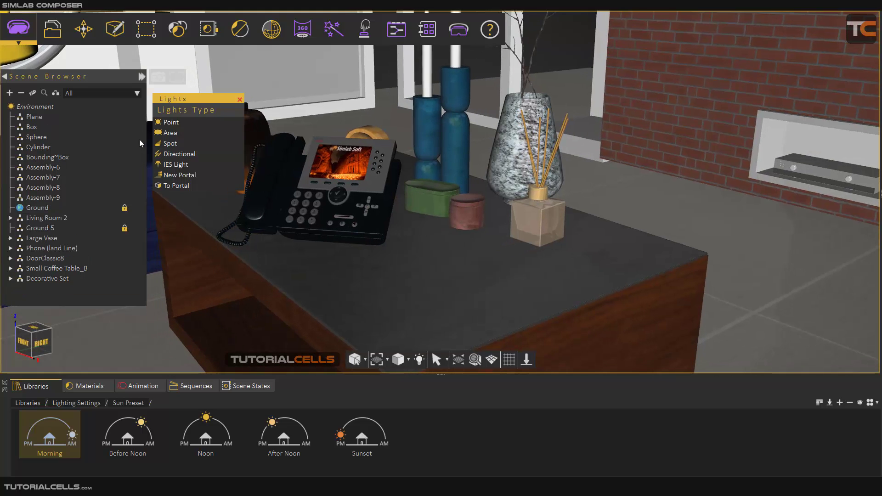
pyautogui.click(171, 122)
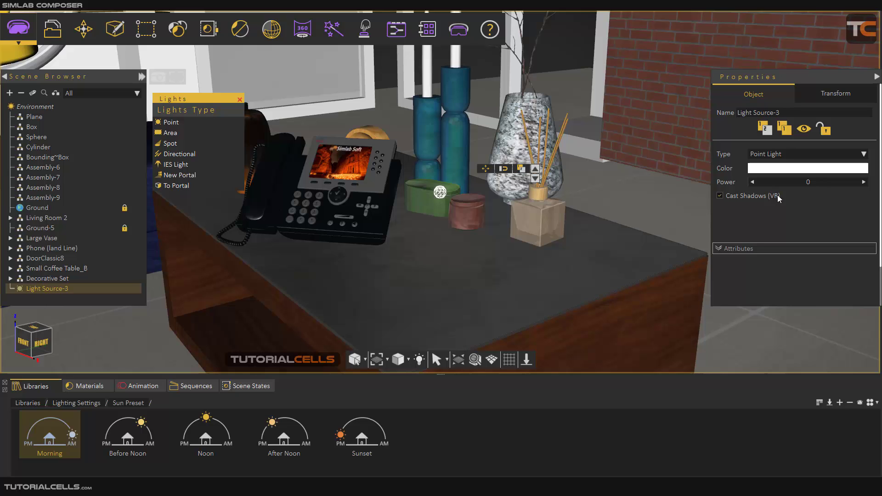
pyautogui.scroll(5, 467, 203)
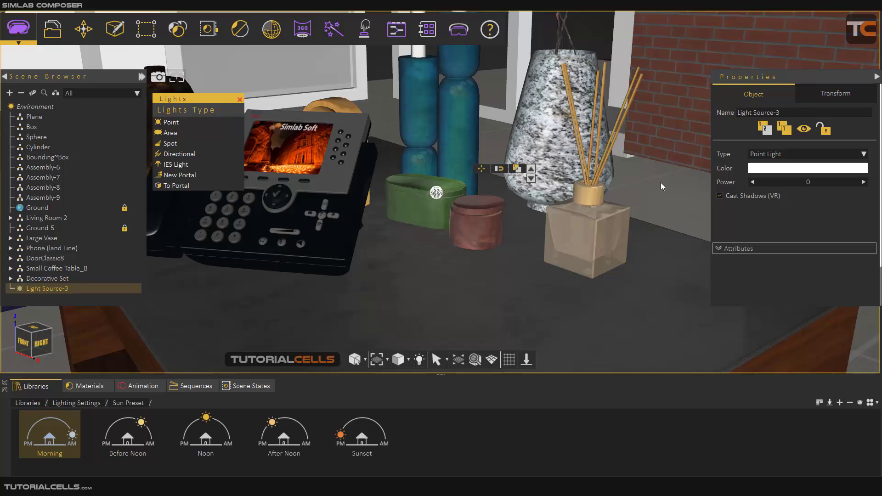
pyautogui.press('Delete')
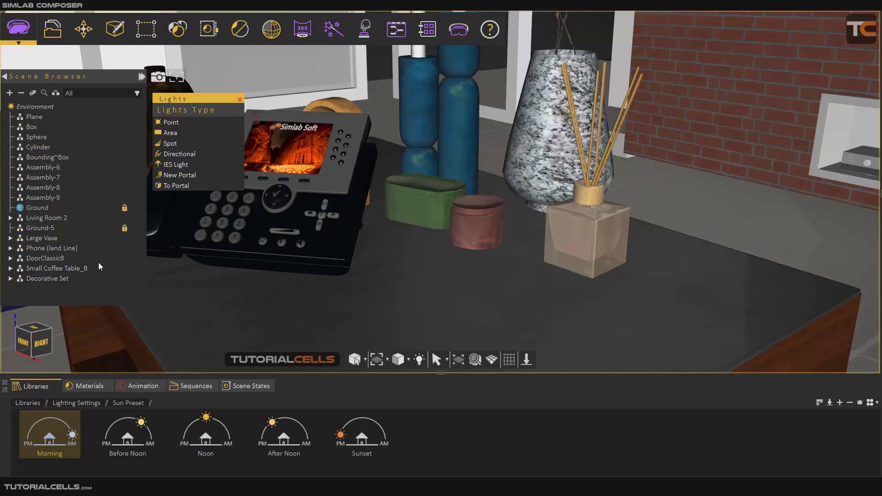
# - Add an area light and stretch its edges and corners until it spans from the phone to the reed diffuser
pyautogui.click(175, 132)
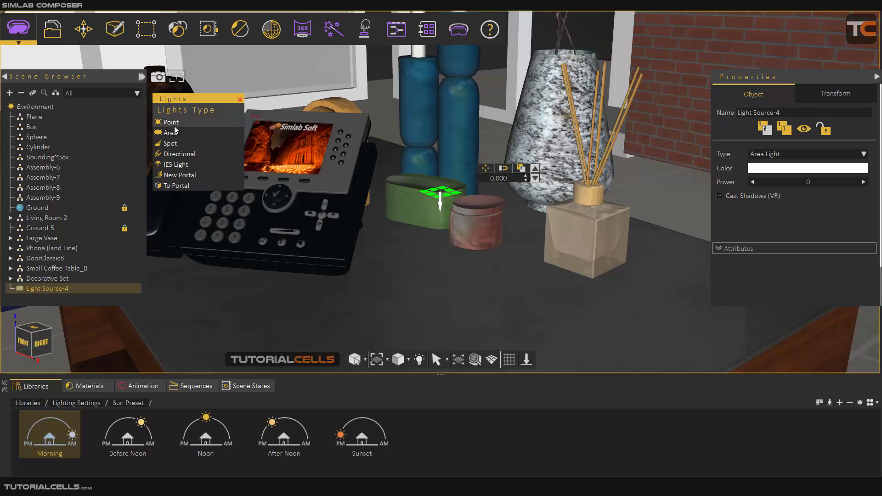
pyautogui.scroll(-2, 403, 199)
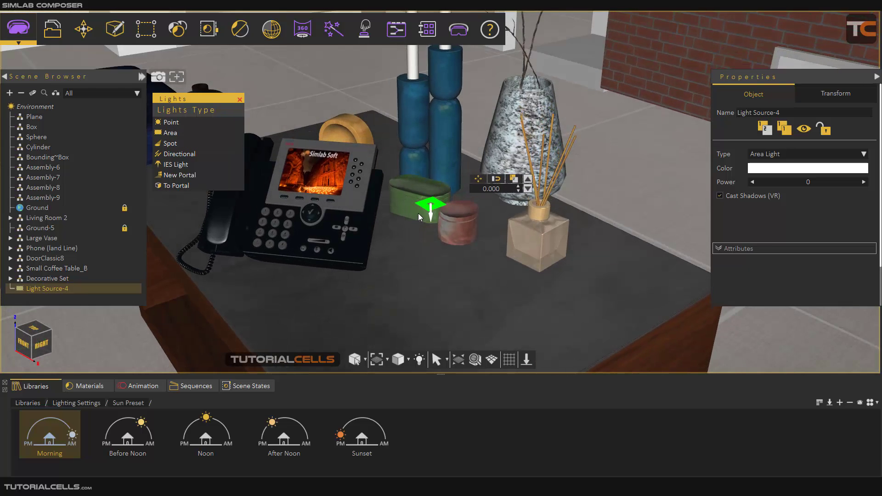
pyautogui.scroll(2, 413, 207)
pyautogui.moveTo(421, 206); pyautogui.dragTo(294, 252)
pyautogui.moveTo(437, 262); pyautogui.dragTo(504, 309)
pyautogui.moveTo(504, 230); pyautogui.dragTo(564, 201)
pyautogui.click(514, 218)
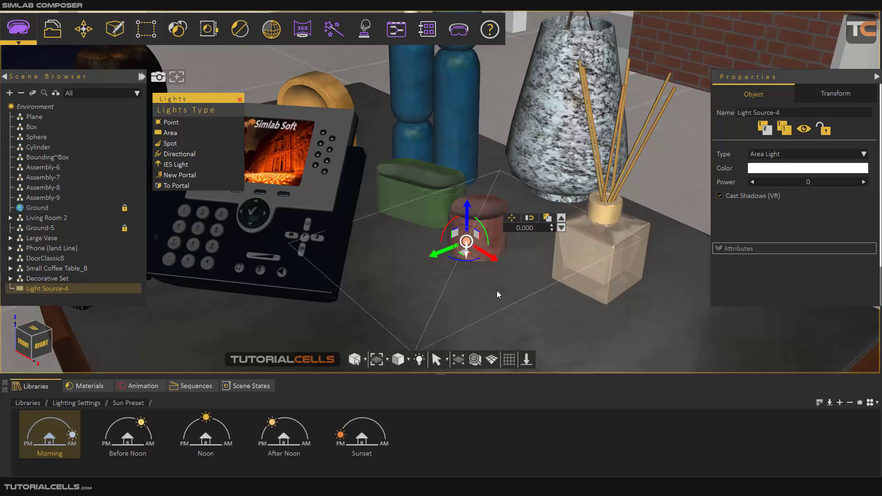
pyautogui.click(511, 218)
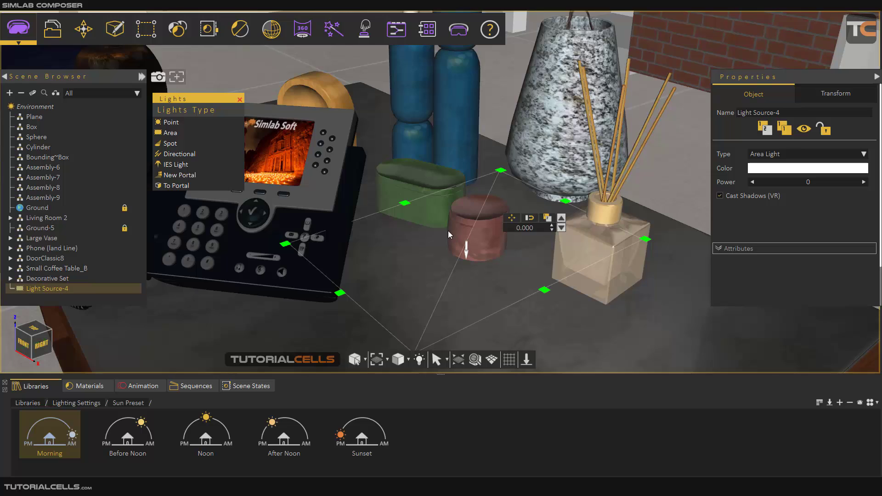
# - Raise the area light vertically to the height of the blue candle holders, above the phone and jars
pyautogui.scroll(-5, 447, 231)
pyautogui.moveTo(467, 233); pyautogui.dragTo(477, 234, button='middle')
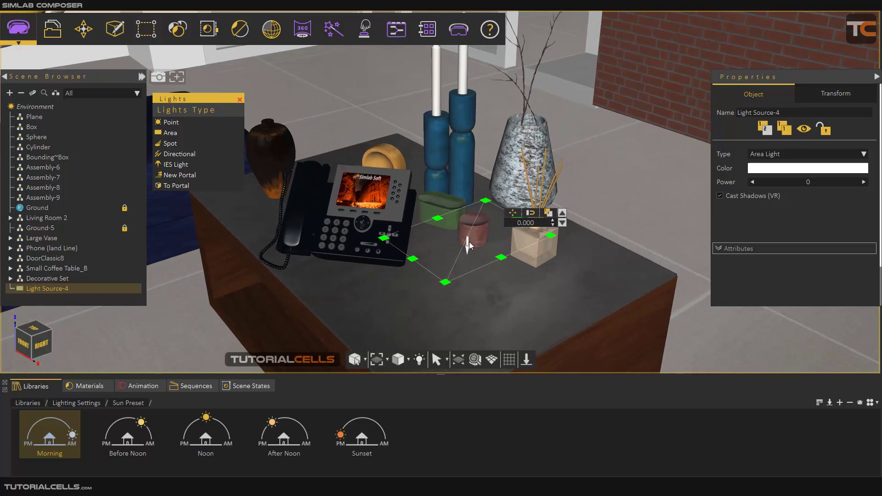
pyautogui.click(512, 213)
pyautogui.moveTo(455, 234); pyautogui.dragTo(457, 117)
pyautogui.click(515, 98)
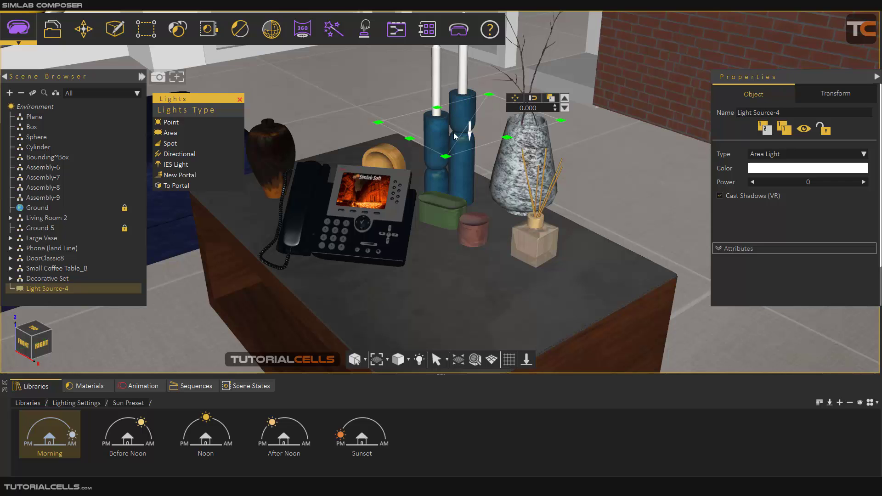
# - Enlarge the area light on several sides to cover most of the coffee table and set its power to 53
pyautogui.scroll(3, 455, 138)
pyautogui.moveTo(440, 150); pyautogui.dragTo(356, 90)
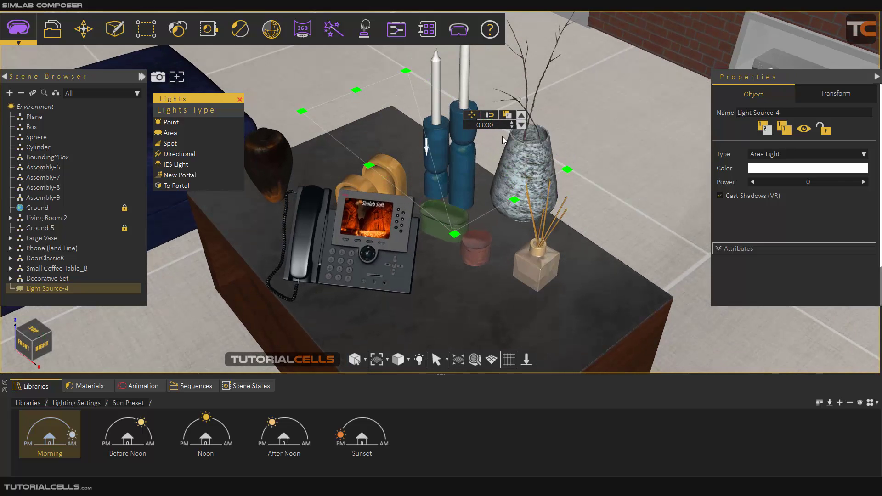
pyautogui.moveTo(513, 200); pyautogui.dragTo(542, 219)
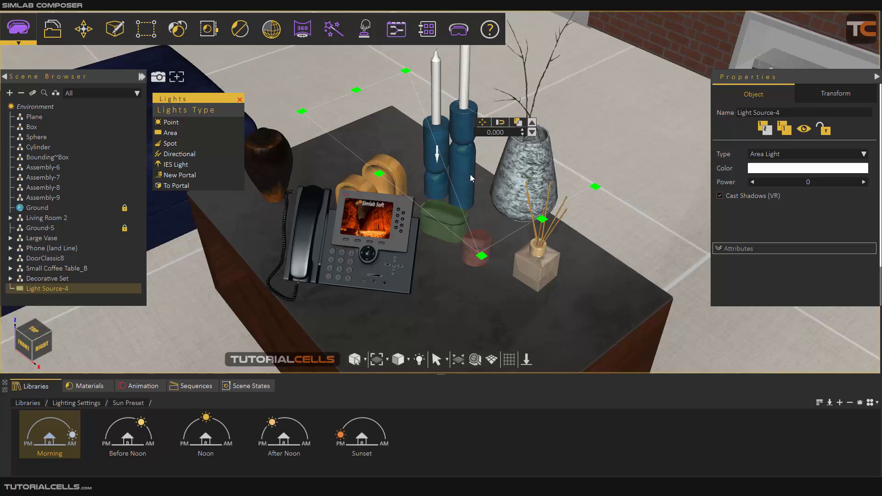
pyautogui.moveTo(470, 175); pyautogui.dragTo(485, 178, button='middle')
pyautogui.moveTo(493, 145); pyautogui.dragTo(523, 125)
pyautogui.moveTo(383, 214); pyautogui.dragTo(315, 256)
pyautogui.moveTo(498, 242); pyautogui.dragTo(493, 188, button='middle')
pyautogui.moveTo(754, 182); pyautogui.dragTo(772, 198)
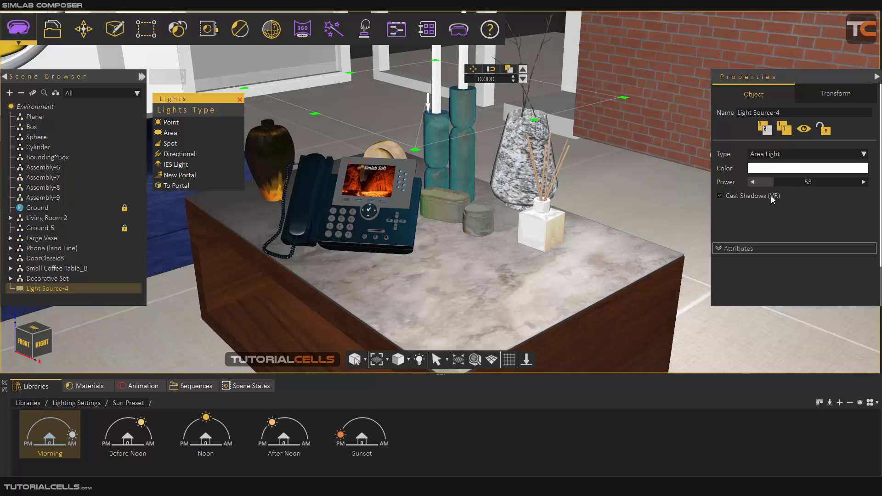
# - Start a live render and examine the area light's effect on the coffee table objects from near and far
pyautogui.scroll(3, 455, 227)
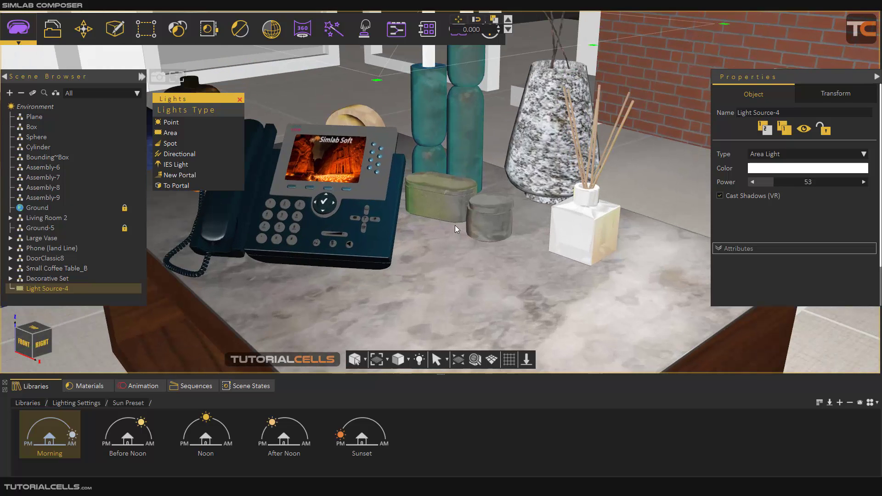
pyautogui.hotkey('ctrl', 'r')
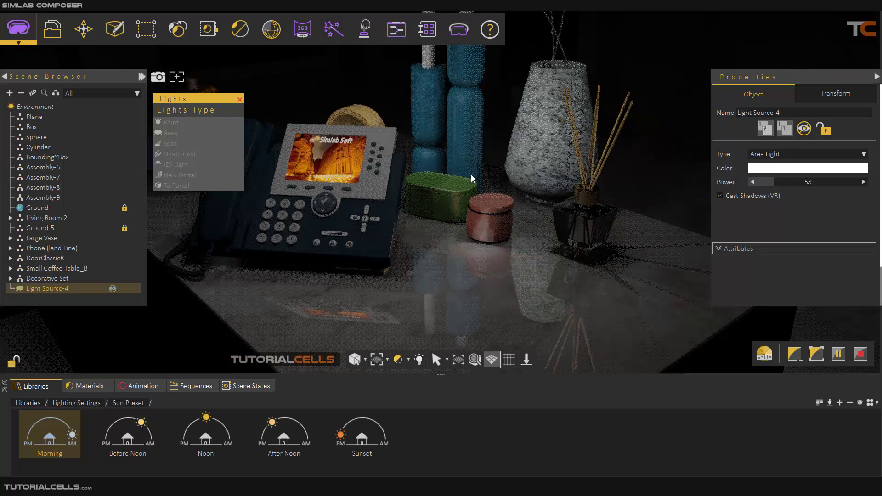
pyautogui.scroll(-3, 470, 175)
pyautogui.scroll(-1, 468, 151)
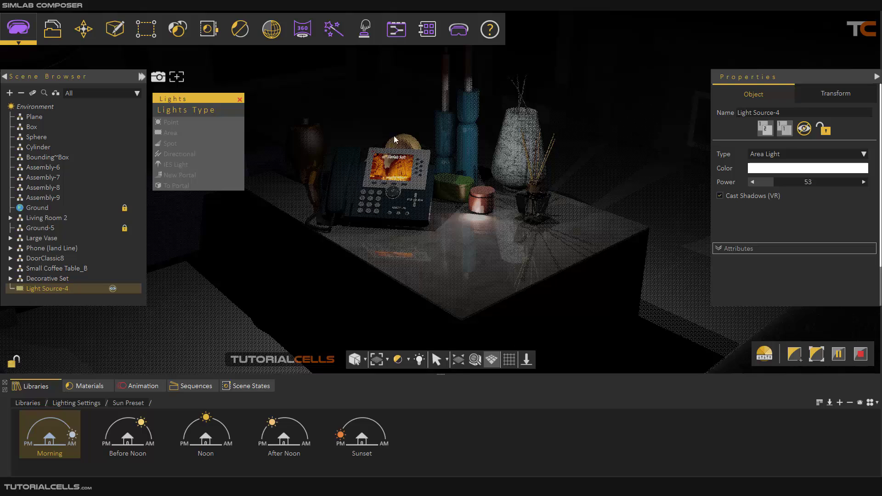
pyautogui.moveTo(480, 172); pyautogui.dragTo(481, 183)
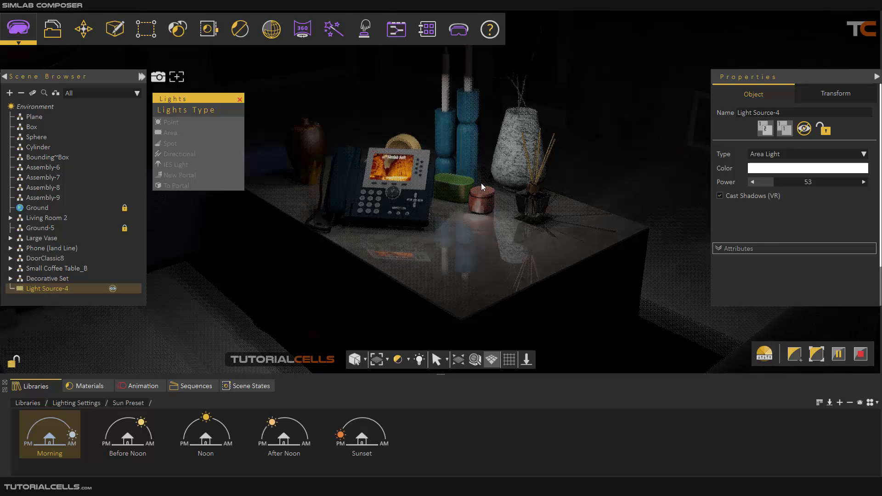
pyautogui.scroll(5, 478, 186)
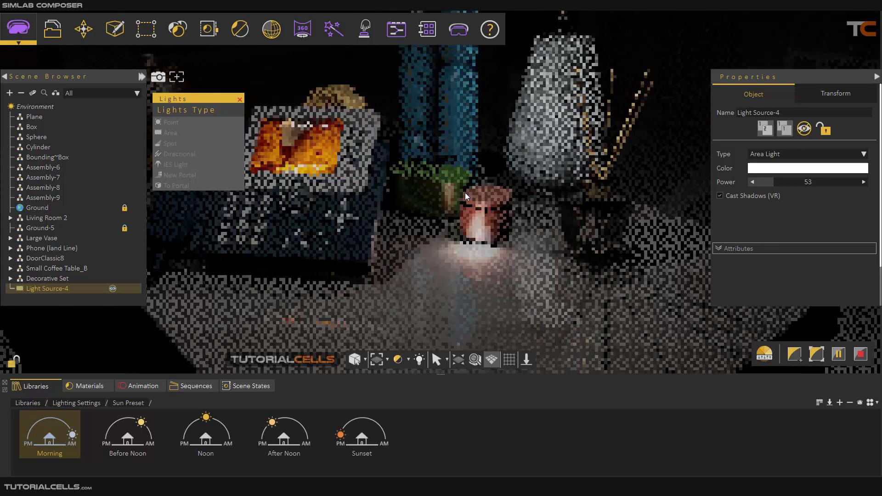
pyautogui.scroll(2, 465, 192)
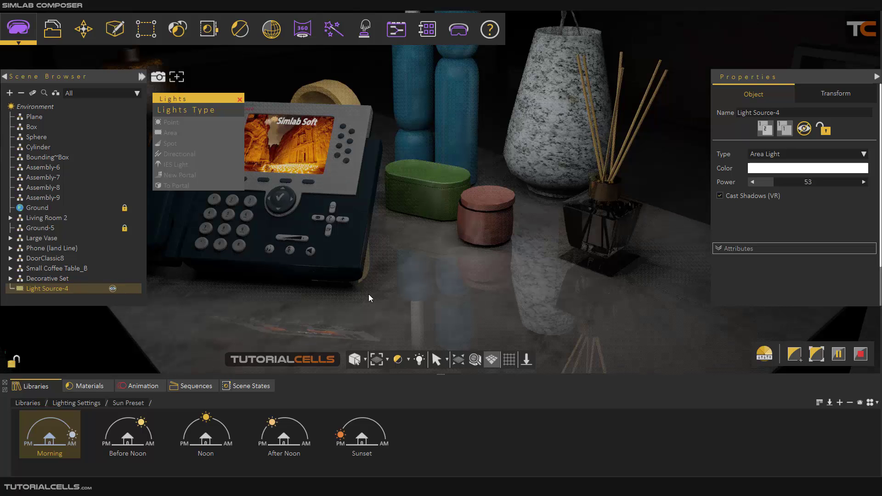
# - Stop the render, delete the area light, and add a spot light at the green container ready for moving
pyautogui.press('Escape')
pyautogui.click(36, 289)
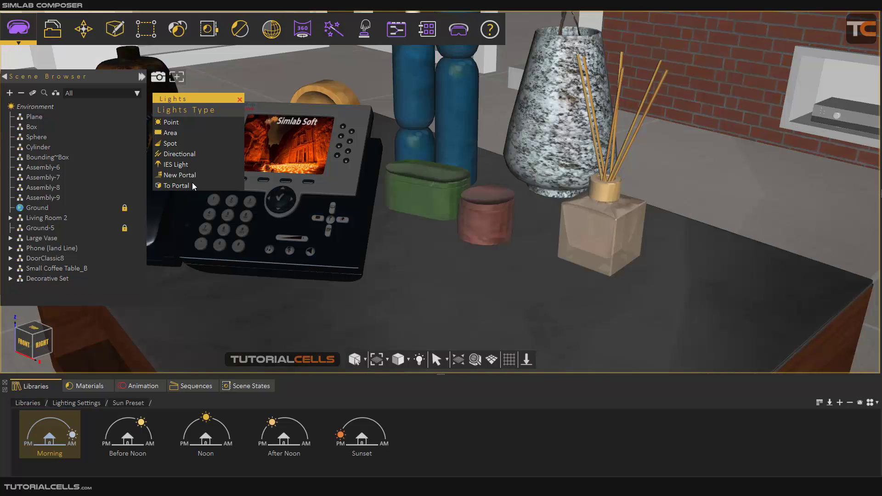
pyautogui.click(182, 144)
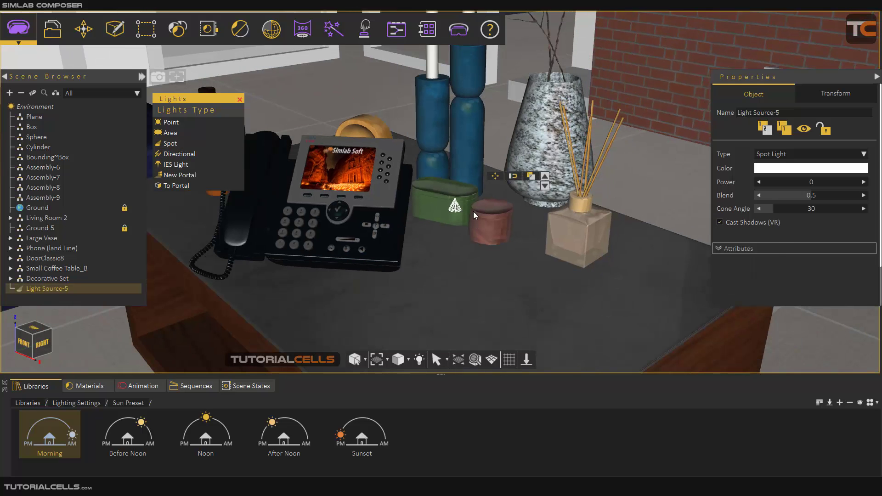
pyautogui.click(495, 177)
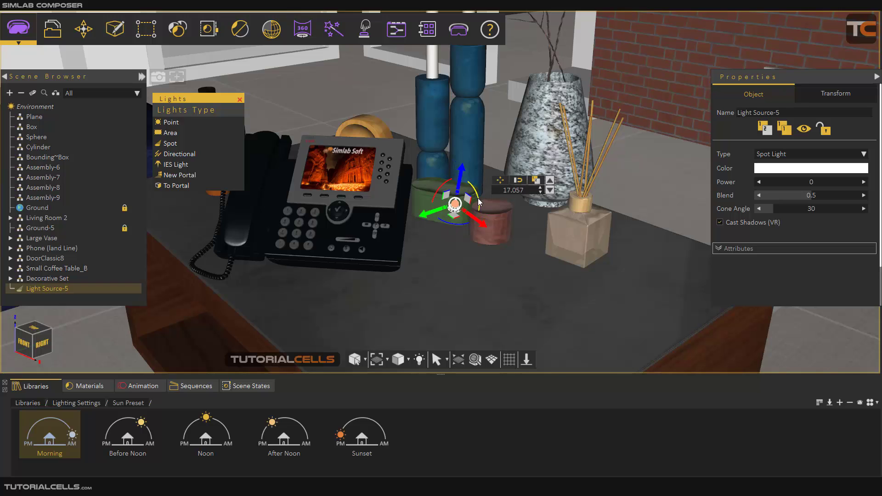
pyautogui.moveTo(472, 197)
pyautogui.mouseDown()
pyautogui.moveTo(441, 200)
pyautogui.moveTo(503, 161)
pyautogui.moveTo(470, 184)
pyautogui.mouseUp()
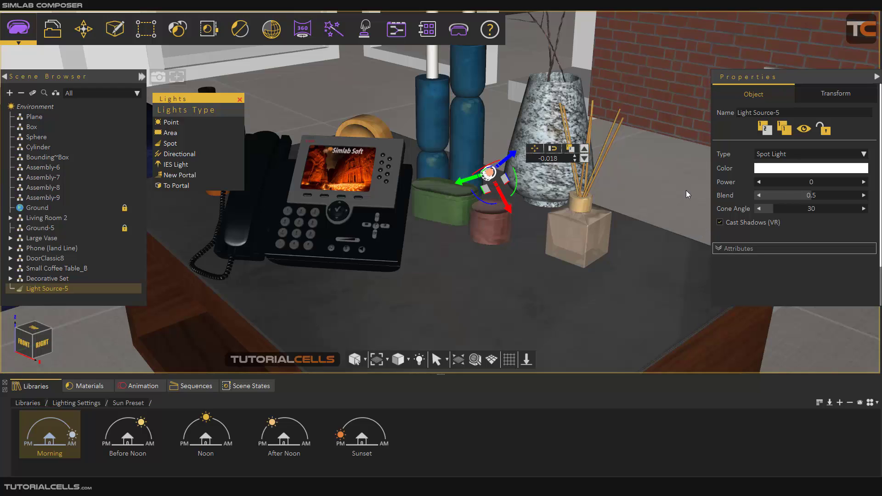
pyautogui.hotkey('ctrl', 'z')
pyautogui.hotkey('ctrl', 'z')
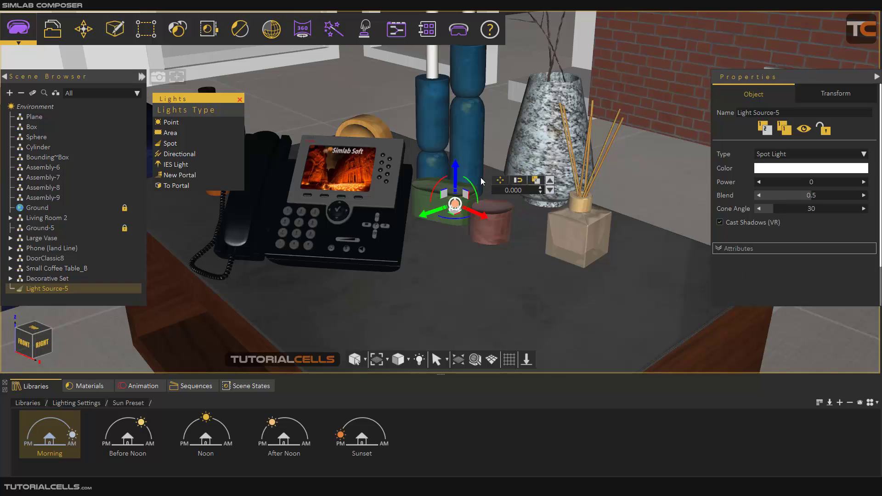
# - Raise the spot light by 0.056 above the green container and set its power to 65 in a live render
pyautogui.moveTo(457, 174); pyautogui.dragTo(455, 141)
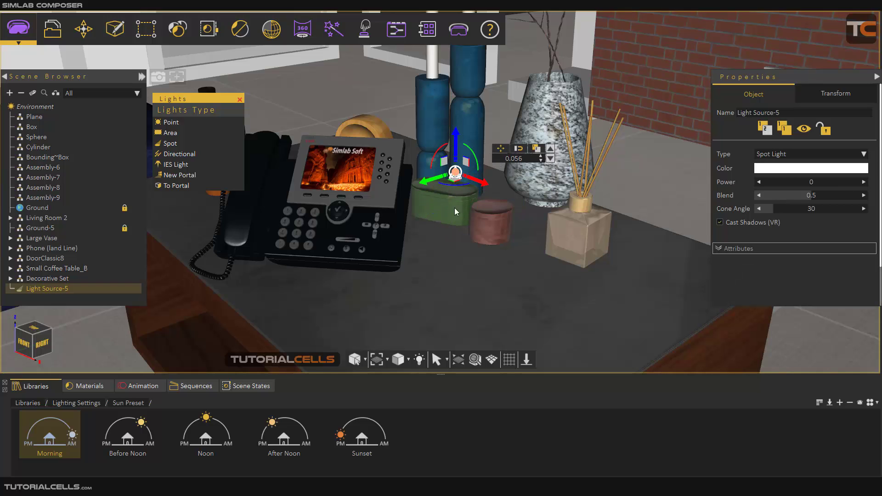
pyautogui.hotkey('ctrl', 'r')
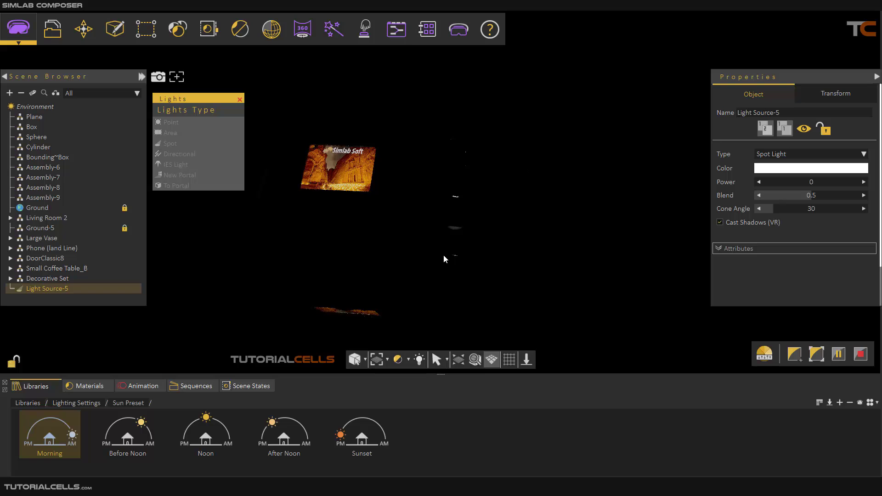
pyautogui.scroll(3, 455, 241)
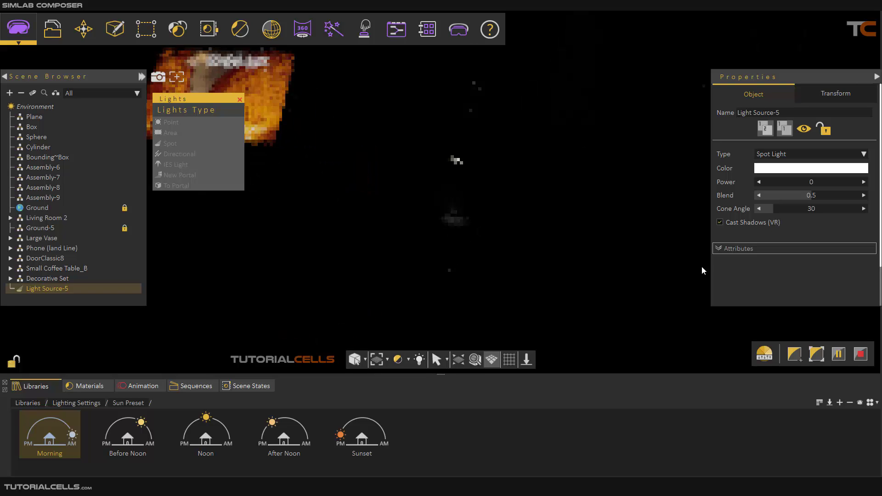
pyautogui.moveTo(766, 182); pyautogui.dragTo(797, 182)
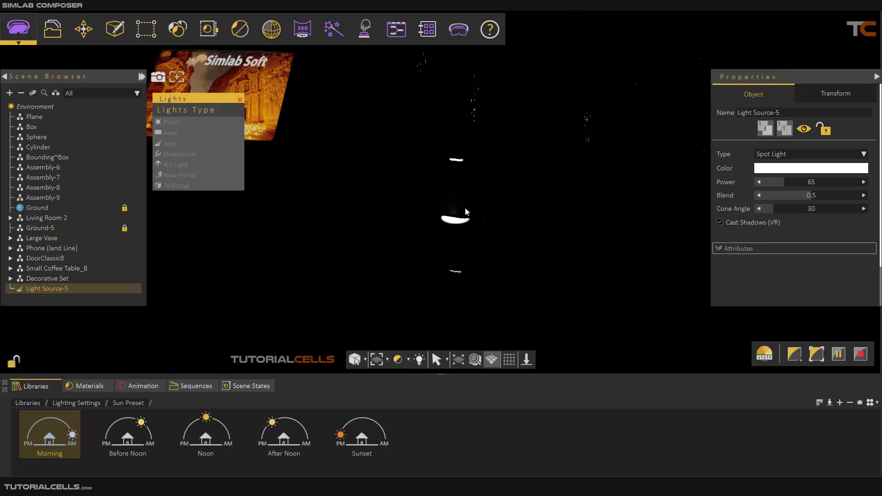
pyautogui.moveTo(458, 241); pyautogui.dragTo(453, 244, button='middle')
# - Stop the render, move the spot light in front of the green and red containers and raise it by 0.152
pyautogui.press('Escape')
pyautogui.scroll(-5, 463, 197)
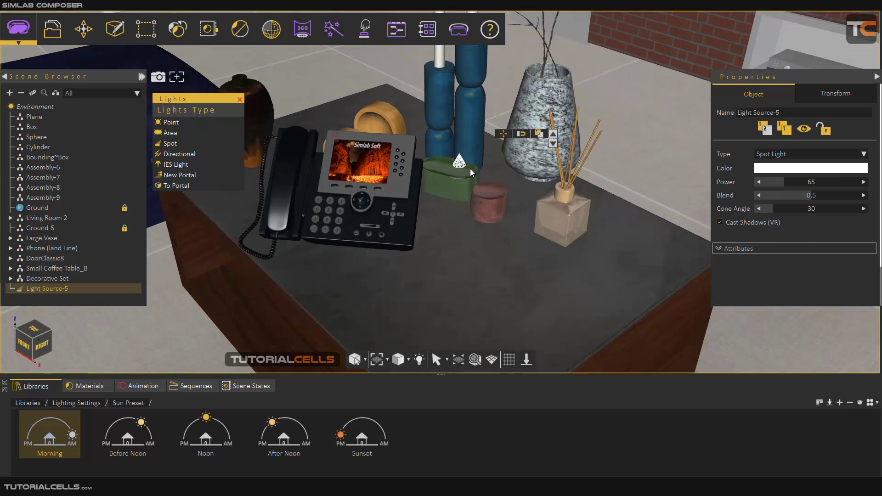
pyautogui.click(503, 137)
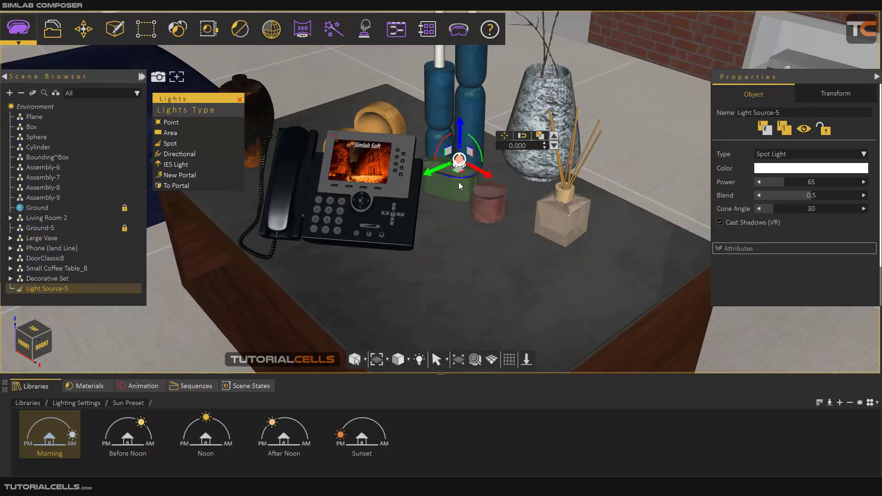
pyautogui.press('s')
pyautogui.click(468, 231)
pyautogui.moveTo(471, 210); pyautogui.dragTo(471, 122)
pyautogui.scroll(3, 471, 200)
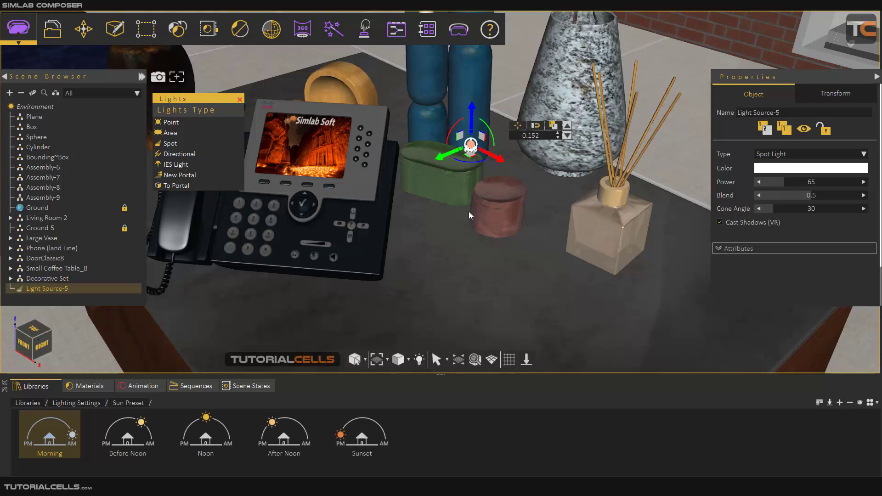
# - Start a live render and set the spot light's cone angle to 70 and its power to 21
pyautogui.press('r')
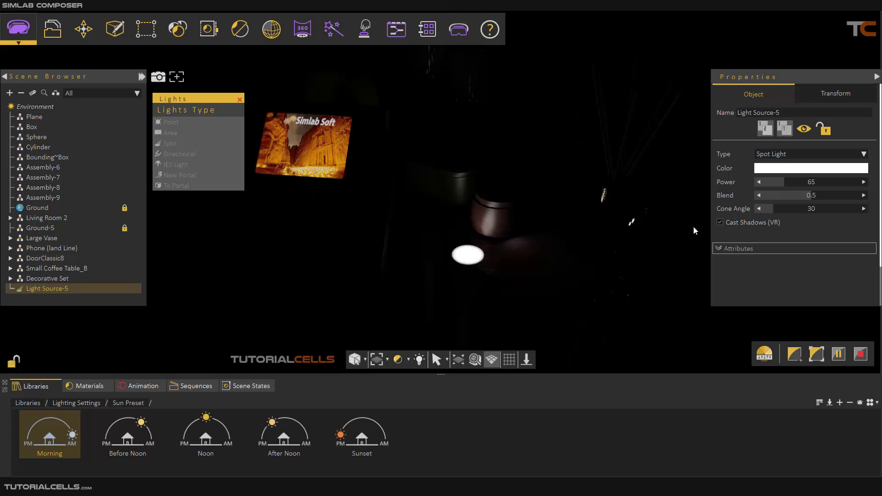
pyautogui.moveTo(769, 211); pyautogui.dragTo(800, 212)
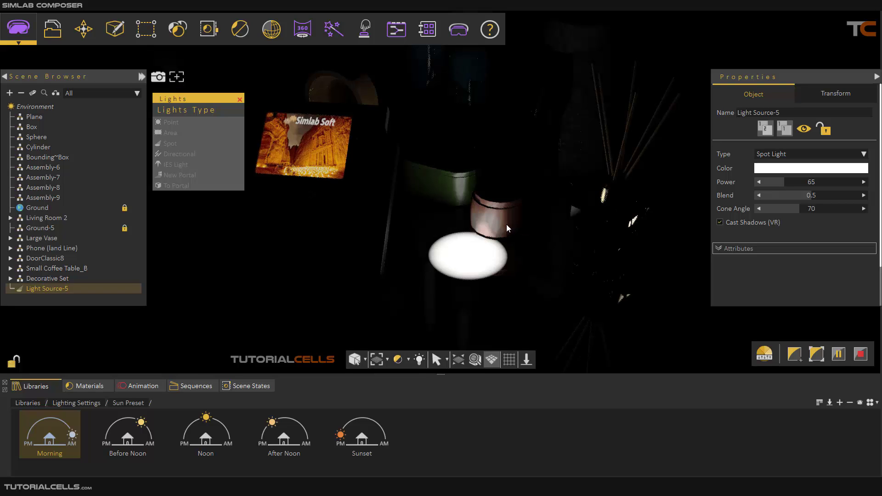
pyautogui.moveTo(762, 184)
pyautogui.mouseDown()
pyautogui.moveTo(781, 182)
pyautogui.moveTo(772, 182)
pyautogui.mouseUp()
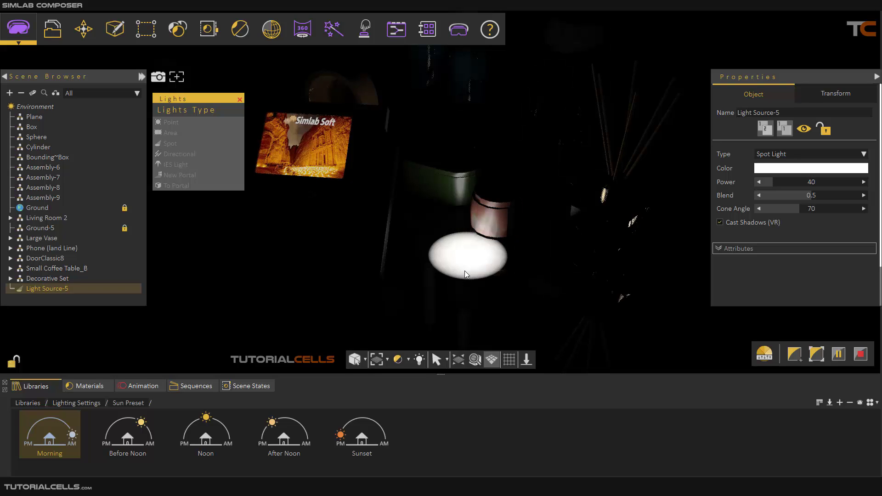
pyautogui.moveTo(761, 184); pyautogui.dragTo(745, 187)
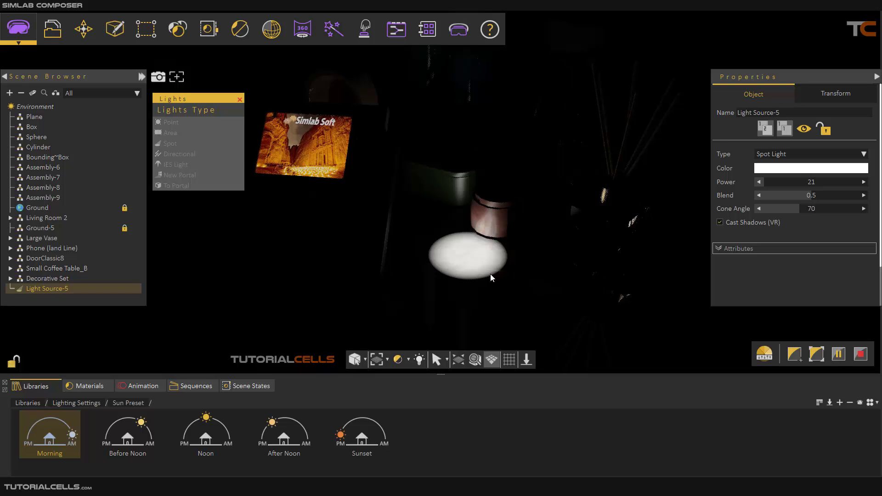
# - Try a blend of 0 on the spot light, settle on 0.67, and widen the cone angle to 128
pyautogui.scroll(3, 491, 277)
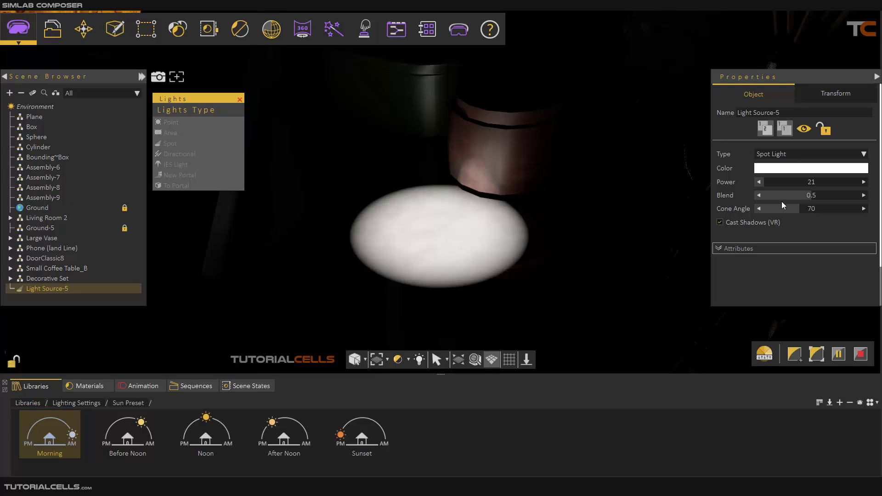
pyautogui.moveTo(799, 196); pyautogui.dragTo(650, 197)
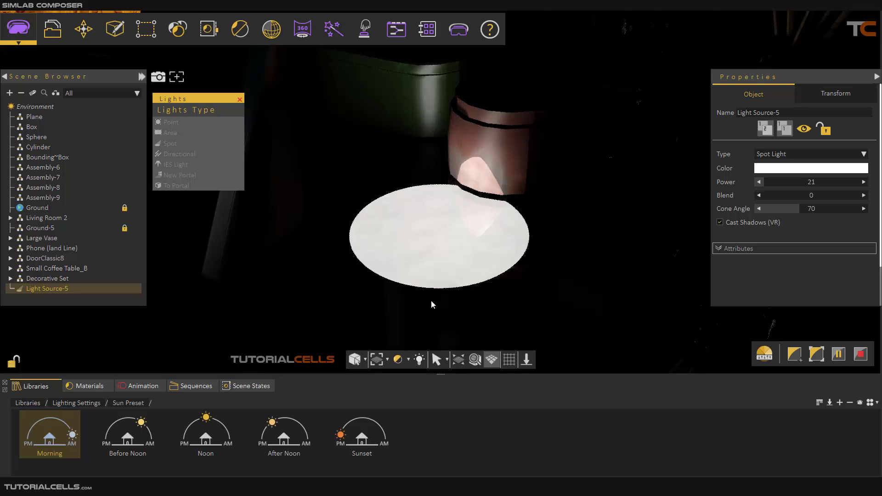
pyautogui.moveTo(808, 196); pyautogui.dragTo(838, 196)
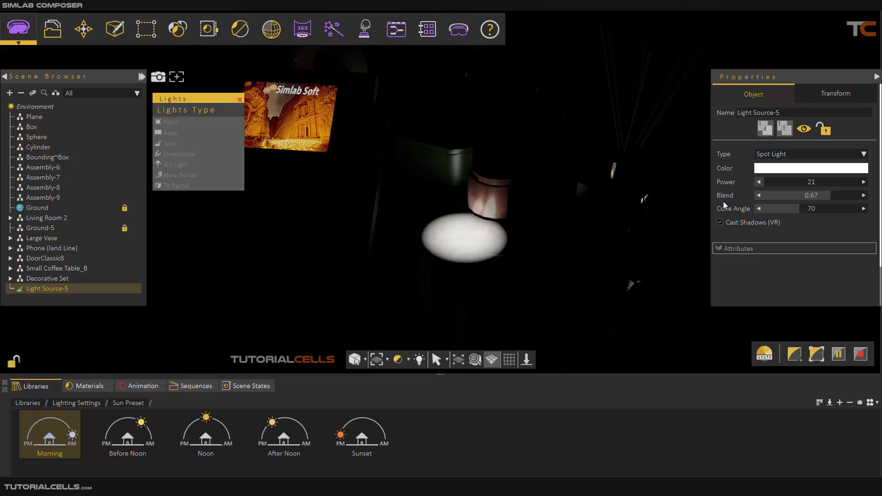
pyautogui.moveTo(760, 210); pyautogui.dragTo(834, 210)
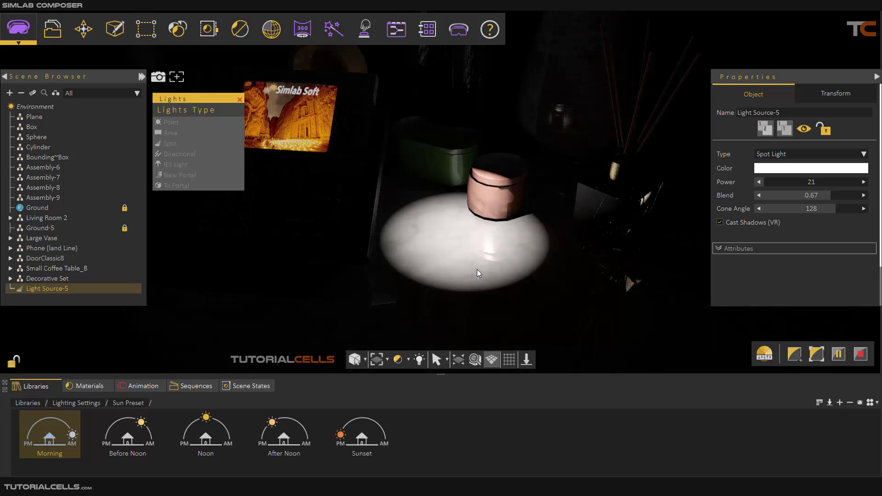
pyautogui.scroll(-3, 477, 270)
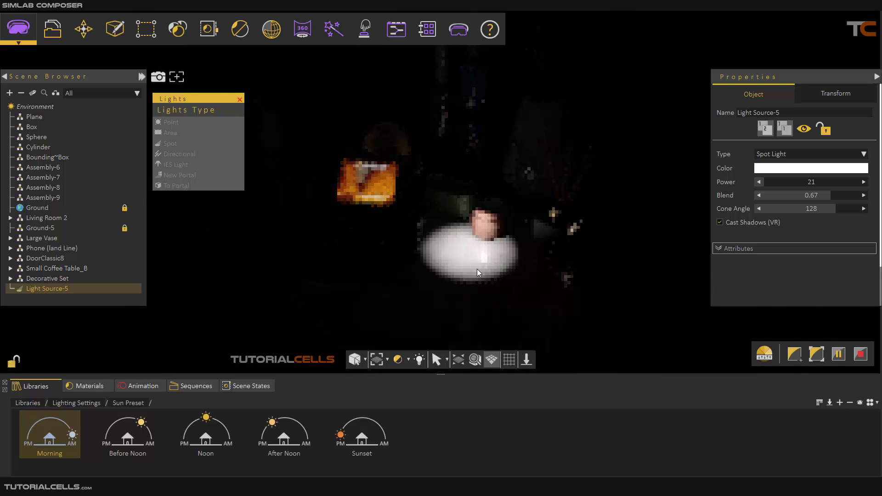
pyautogui.scroll(-2, 477, 269)
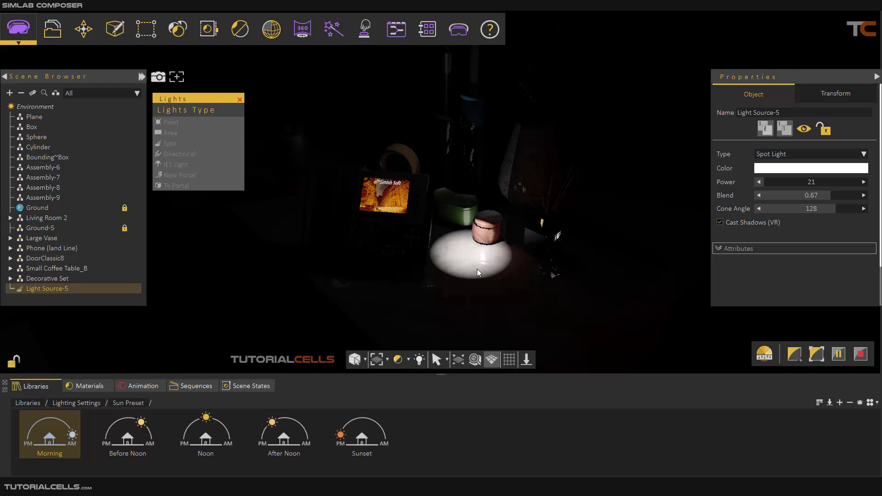
# - Stop the render, delete the spot light, and add a directional light over the coffee table
pyautogui.press('Escape')
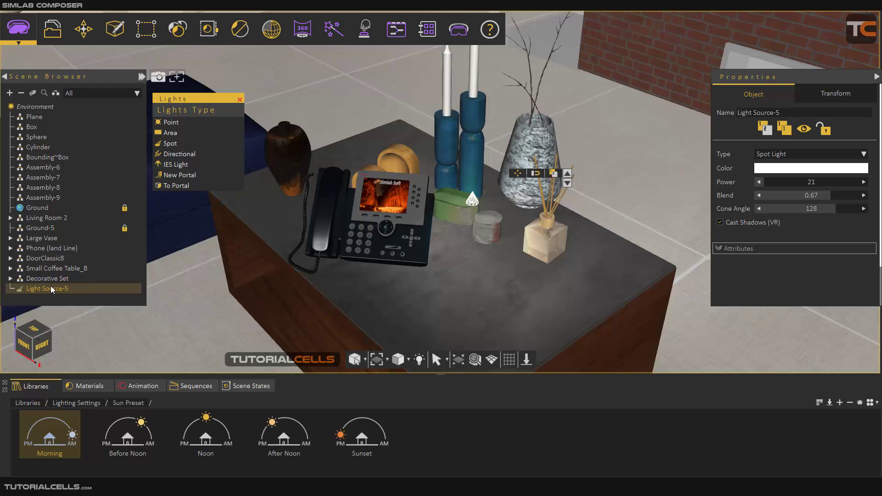
pyautogui.press('Delete')
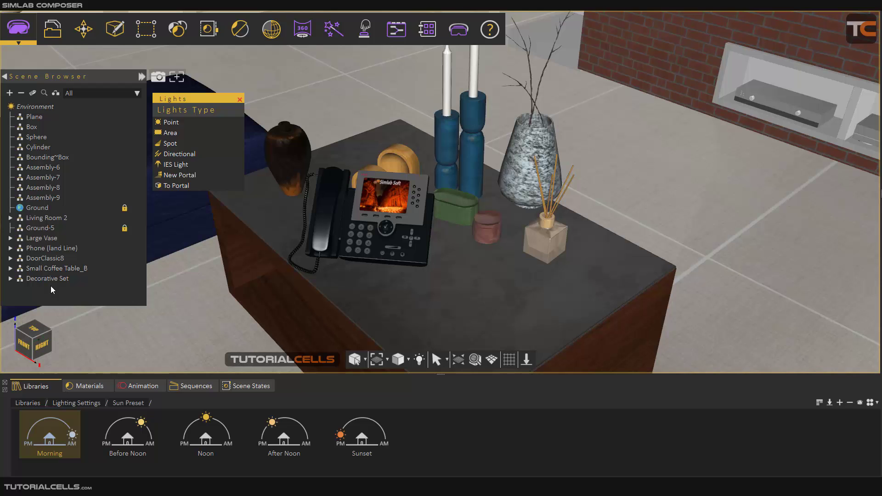
pyautogui.click(205, 153)
pyautogui.scroll(-3, 437, 206)
pyautogui.scroll(-2, 428, 153)
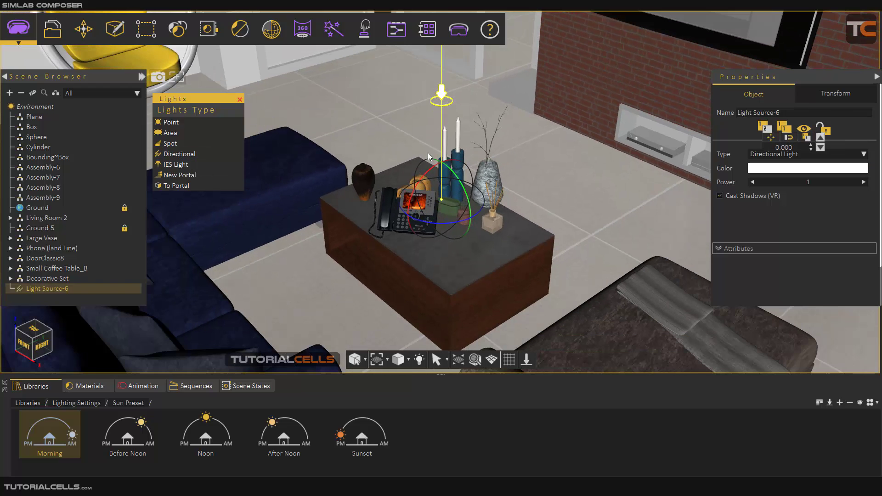
pyautogui.scroll(3, 408, 146)
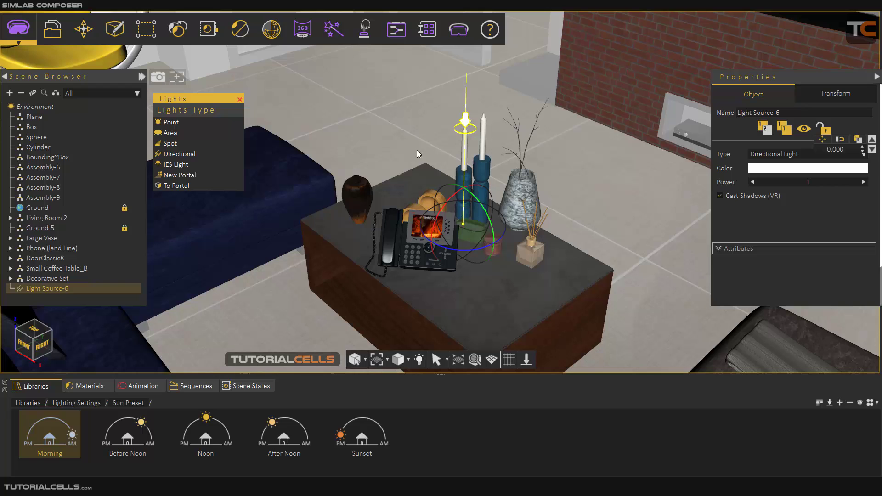
# - Live-render the scene and raise the directional light's power to 11, to 41, and finally to 106
pyautogui.moveTo(771, 184); pyautogui.dragTo(776, 183)
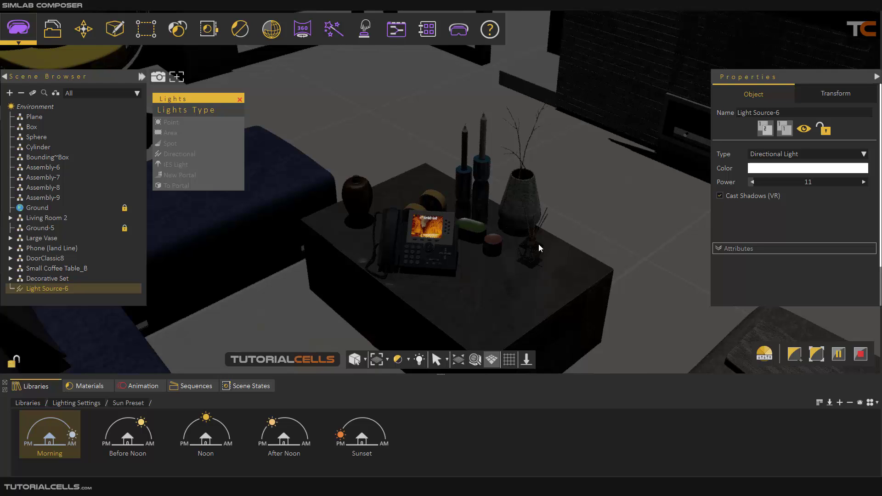
pyautogui.moveTo(751, 183); pyautogui.dragTo(768, 183)
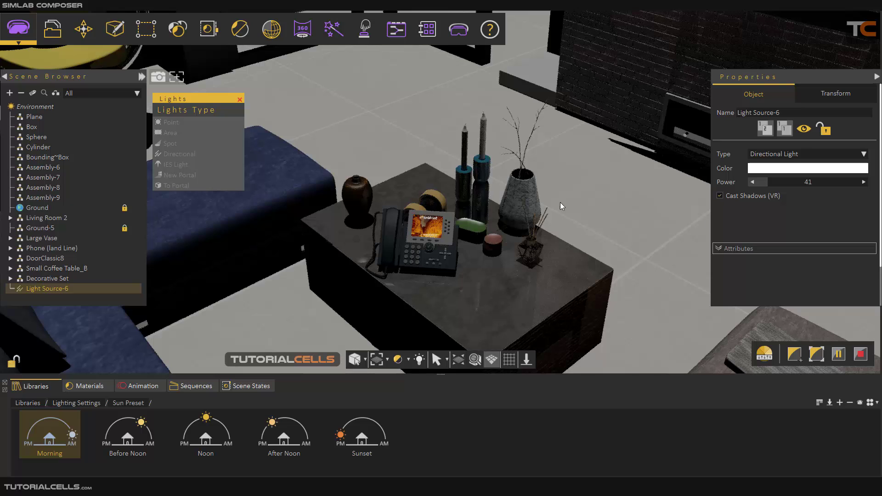
pyautogui.moveTo(754, 183); pyautogui.dragTo(800, 183)
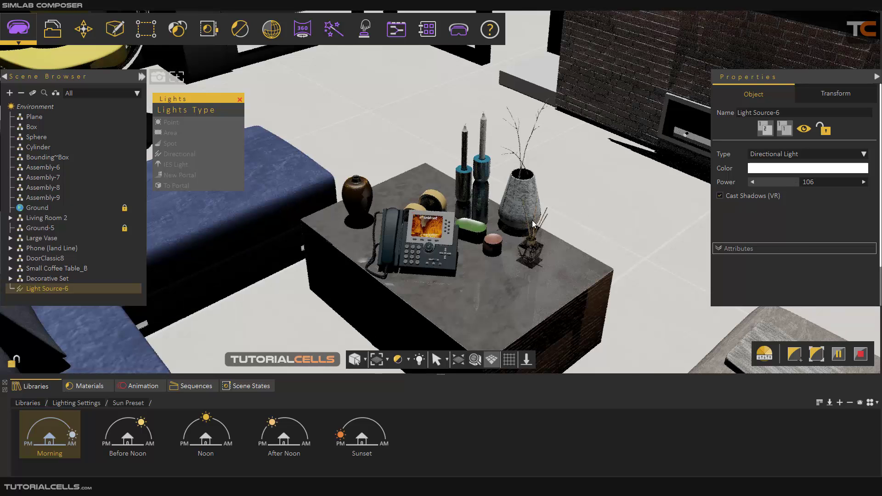
# - Re-aim the directional light over the coffee table and live-render the whole living room to check its shadows
pyautogui.press('Escape')
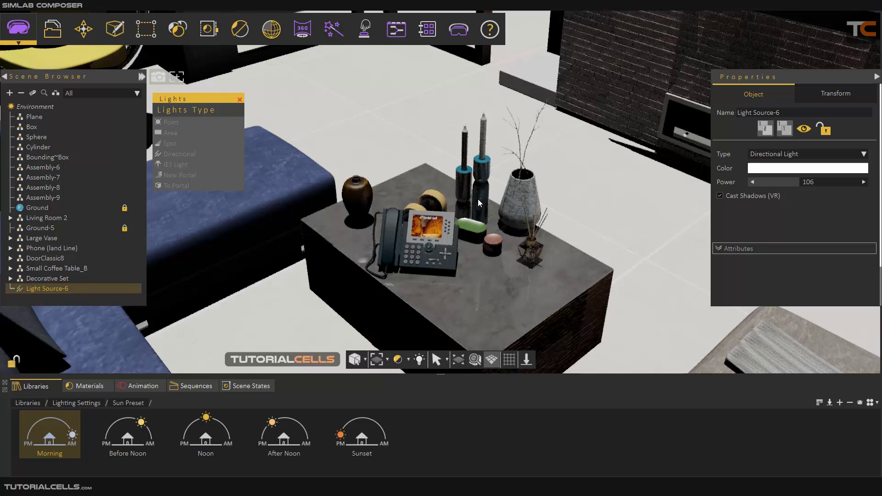
pyautogui.moveTo(468, 182); pyautogui.dragTo(479, 214)
pyautogui.hotkey('ctrl', 'r')
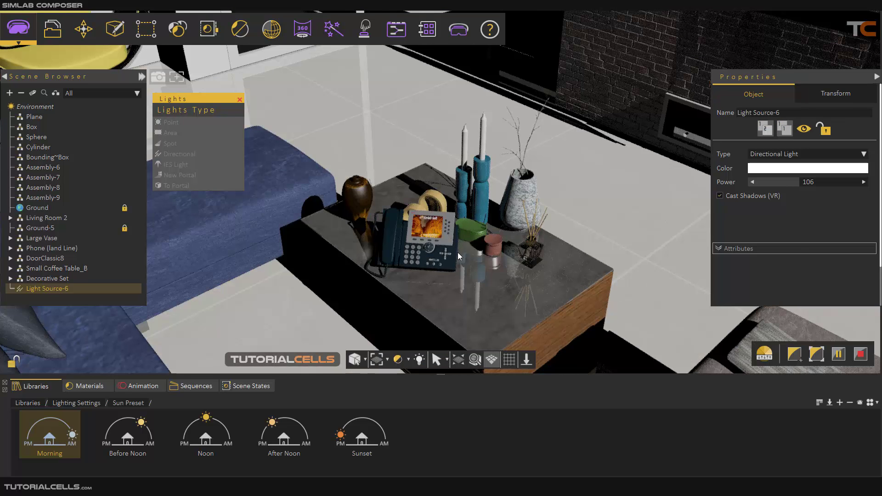
pyautogui.scroll(-8, 457, 252)
pyautogui.moveTo(457, 252); pyautogui.dragTo(457, 247)
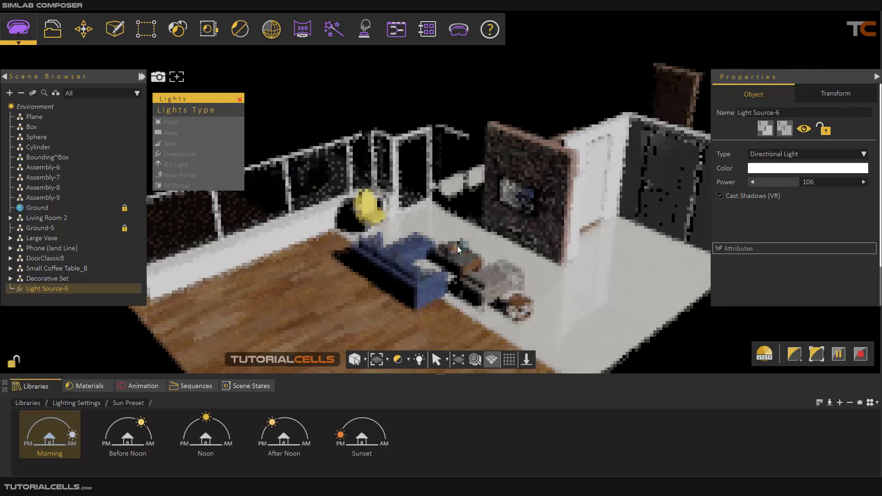
pyautogui.moveTo(498, 263); pyautogui.dragTo(509, 242, button='middle')
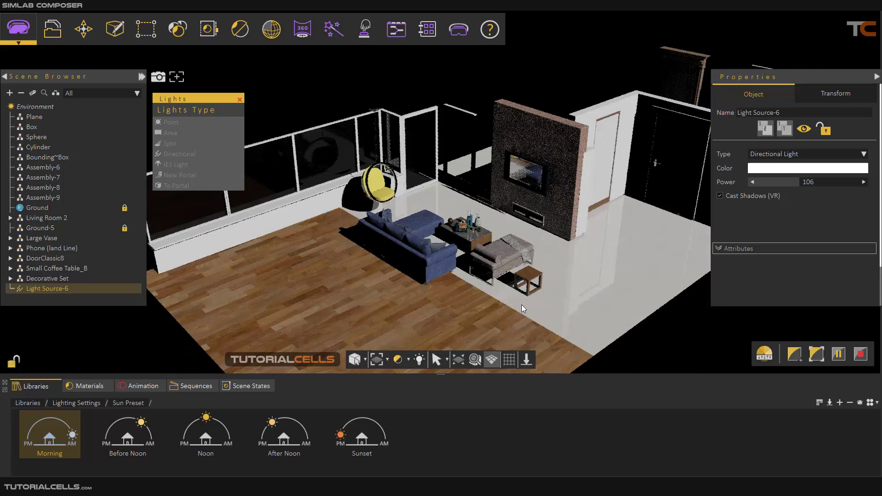
pyautogui.scroll(-5, 522, 305)
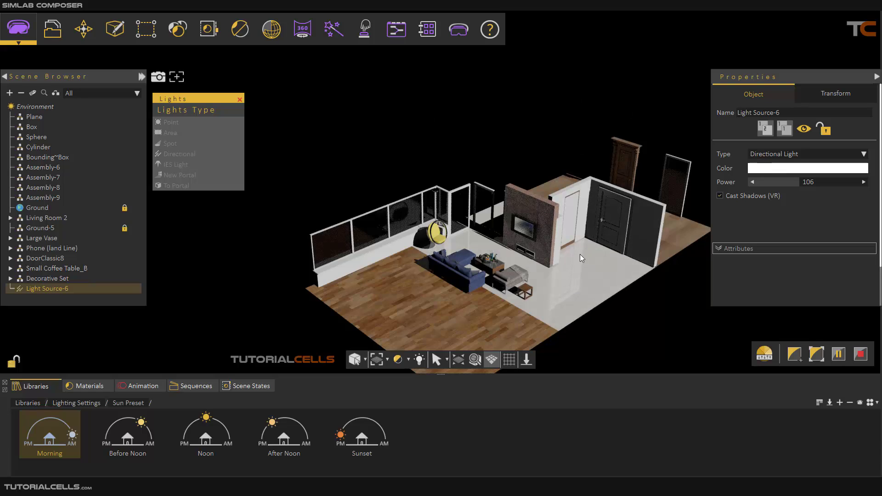
pyautogui.scroll(8, 446, 282)
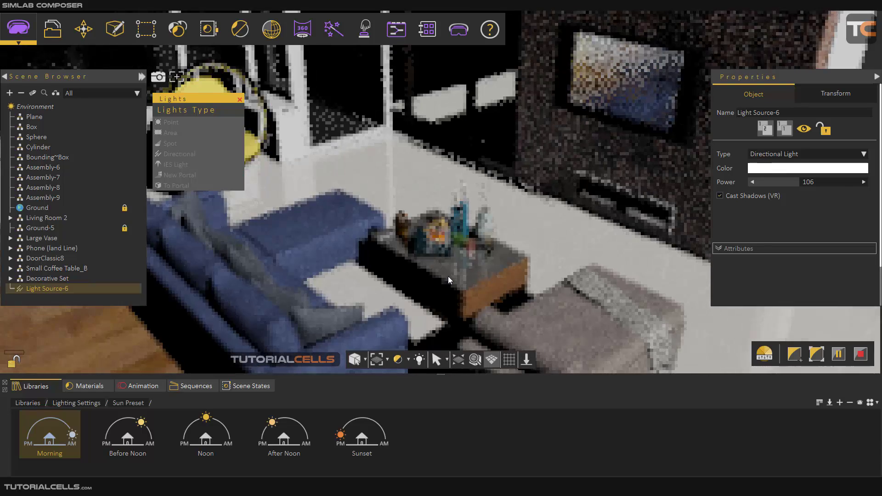
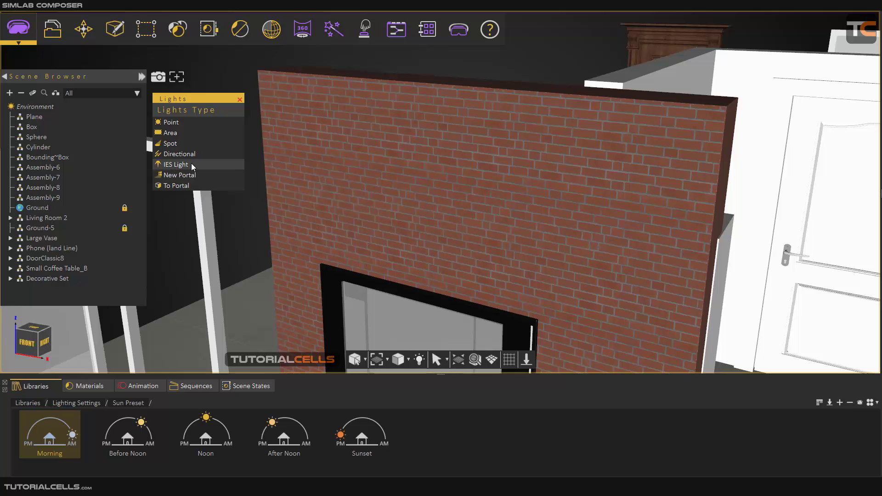
# - Add an IES light in front of the brick TV wall and raise it close to the wall's upper edge
pyautogui.click(191, 163)
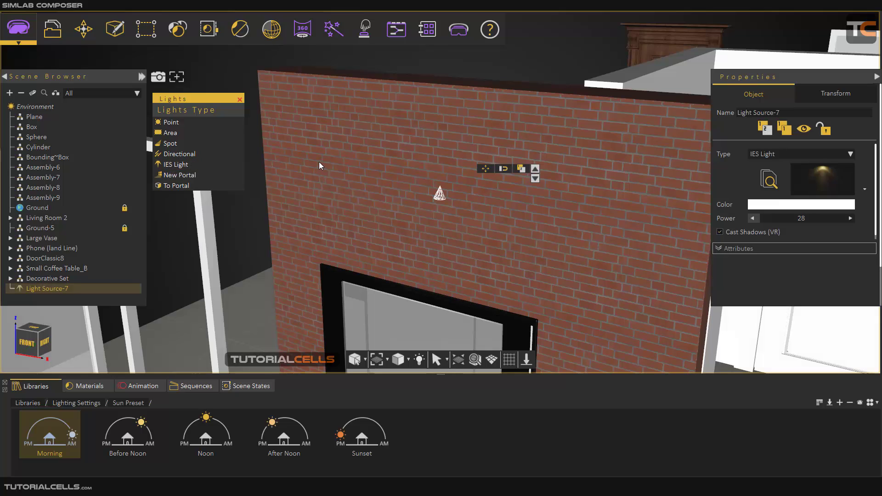
pyautogui.click(486, 169)
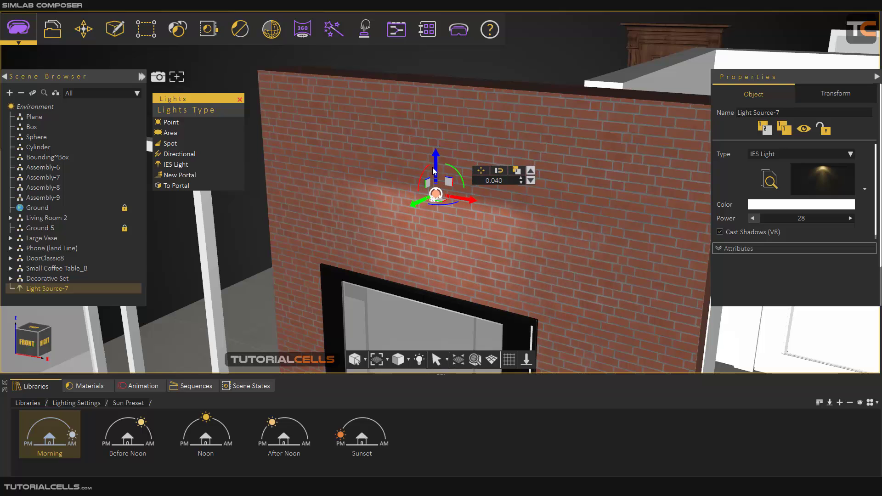
pyautogui.moveTo(437, 166); pyautogui.dragTo(436, 84)
pyautogui.moveTo(408, 137); pyautogui.dragTo(451, 160, button='middle')
pyautogui.moveTo(418, 133); pyautogui.dragTo(416, 134)
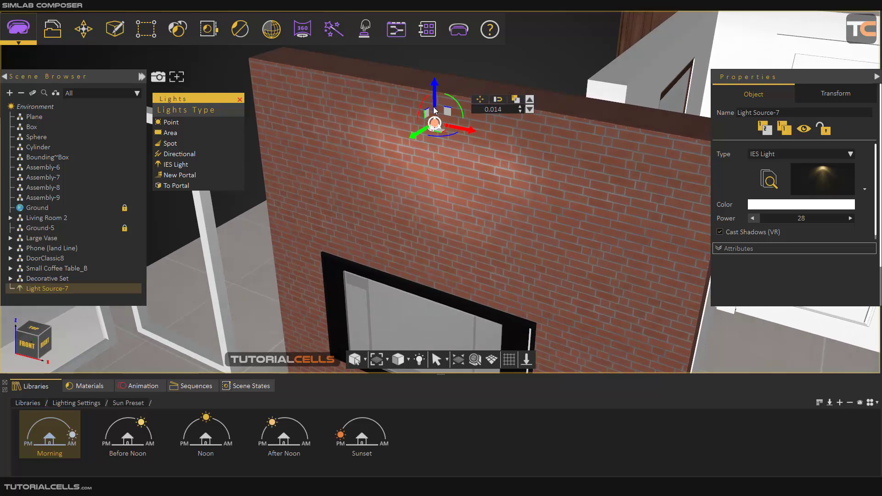
pyautogui.moveTo(436, 97); pyautogui.dragTo(435, 91)
pyautogui.scroll(2, 436, 95)
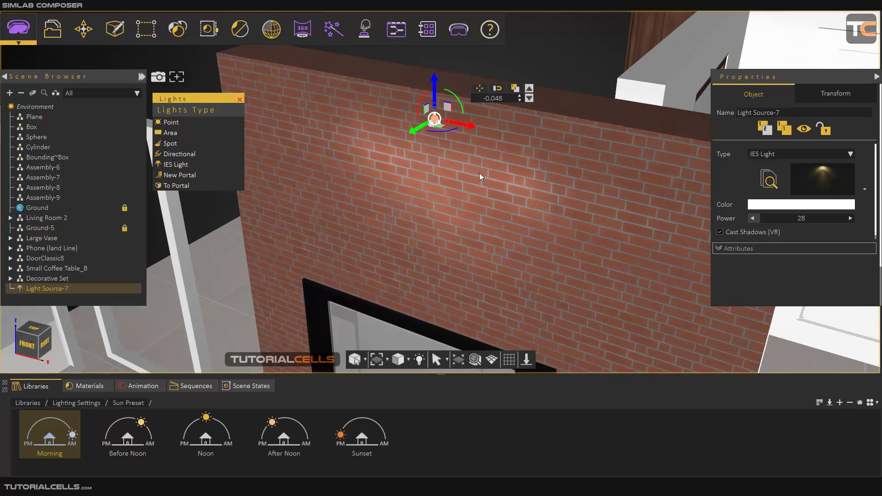
# - Start a live render of the IES light on the brick wall
pyautogui.moveTo(480, 172); pyautogui.dragTo(507, 156, button='middle')
pyautogui.moveTo(507, 155); pyautogui.dragTo(459, 159)
pyautogui.press('r')
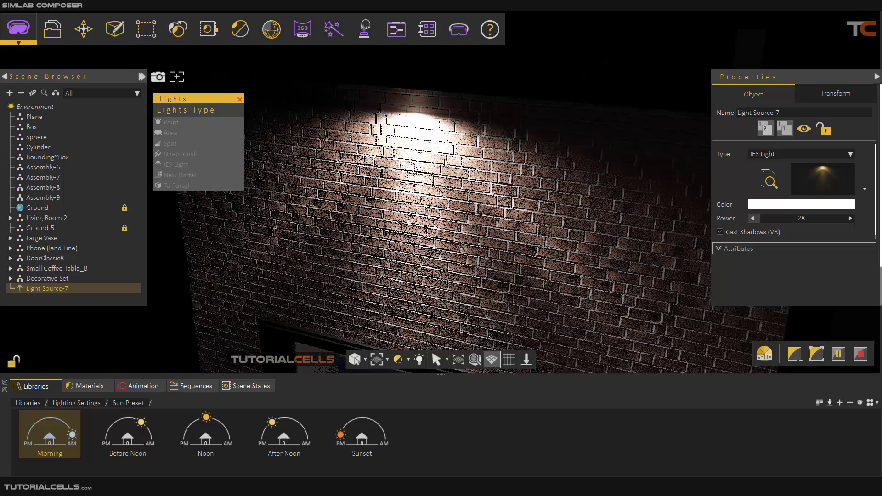
pyautogui.scroll(-2, 455, 168)
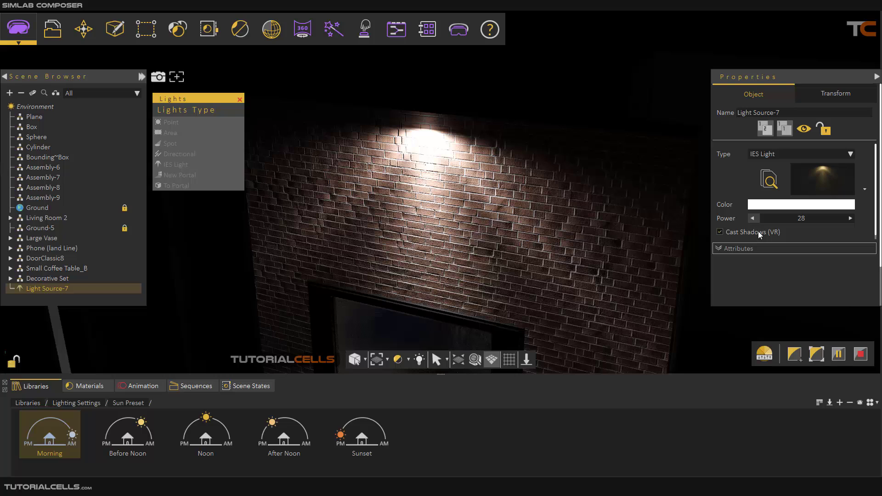
# - Try several built-in IES profiles on the brick wall light while the live render runs
pyautogui.click(762, 188)
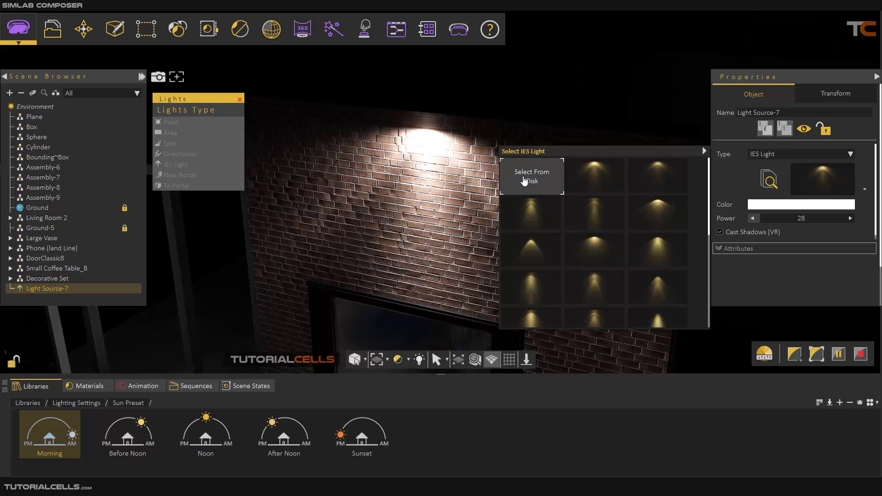
pyautogui.scroll(-3, 587, 204)
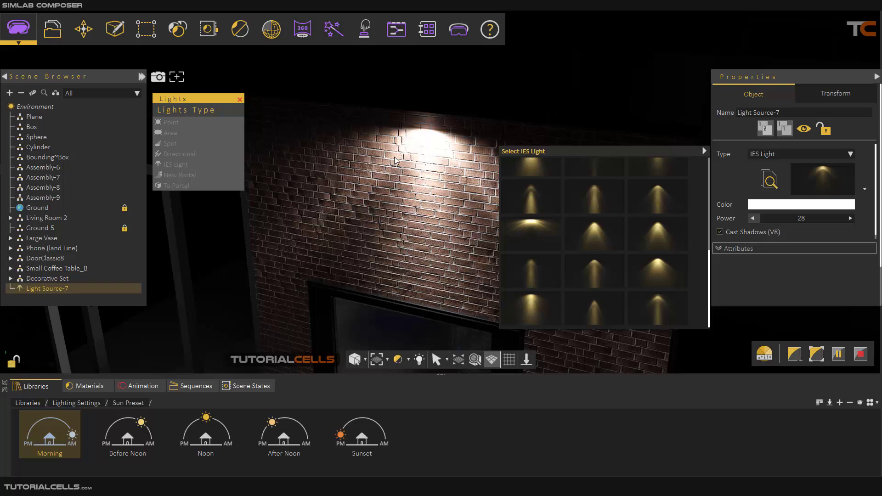
pyautogui.click(530, 234)
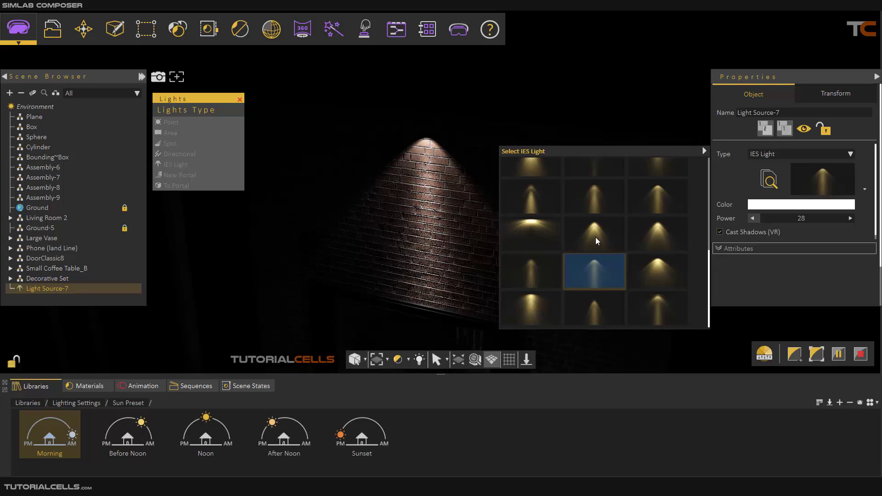
pyautogui.press('Up')
pyautogui.press('Up')
pyautogui.press('Right')
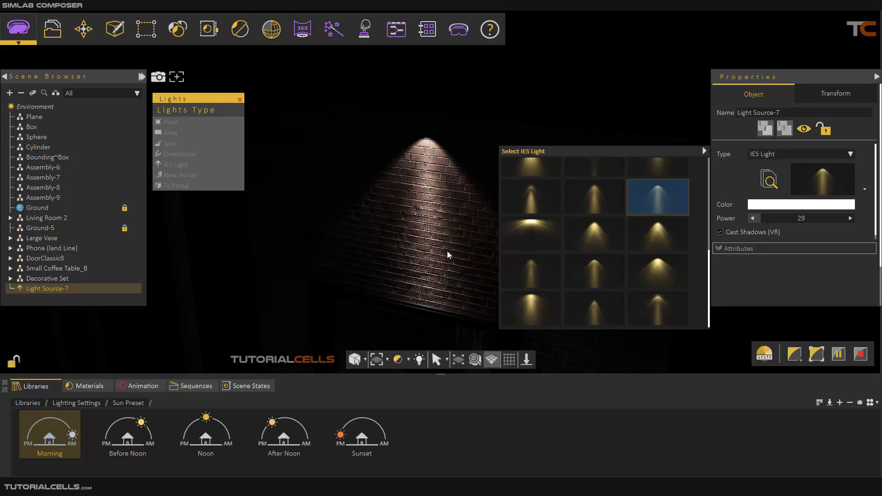
pyautogui.press('Down')
pyautogui.press('Left')
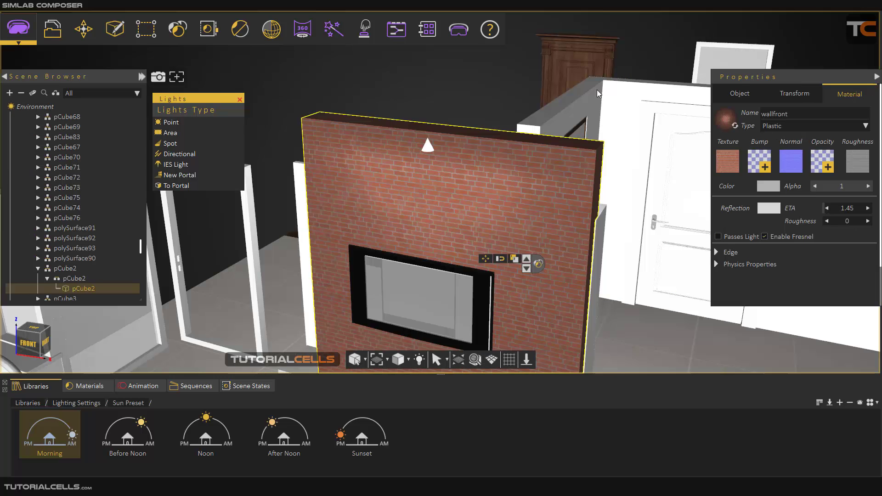
# - Switch from the living room scene to the other scene containing the blue-walled house
pyautogui.moveTo(428, 191); pyautogui.dragTo(483, 164, button='middle')
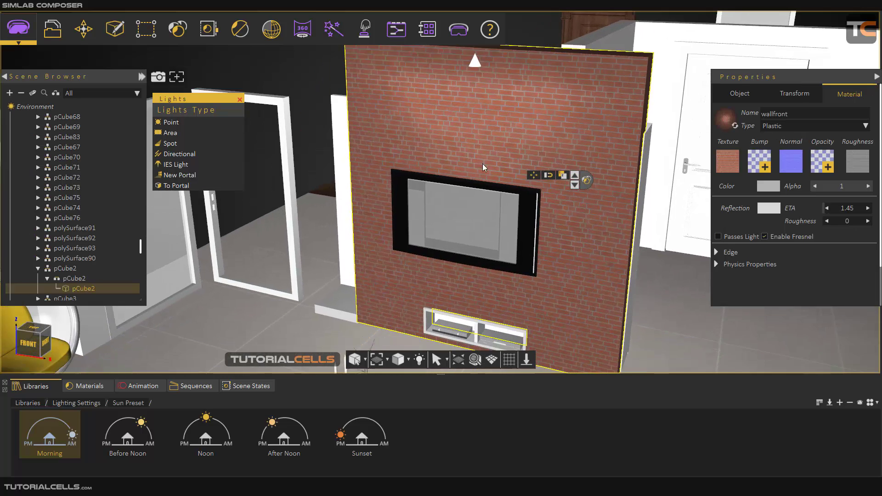
pyautogui.scroll(-3, 434, 192)
pyautogui.scroll(-5, 404, 217)
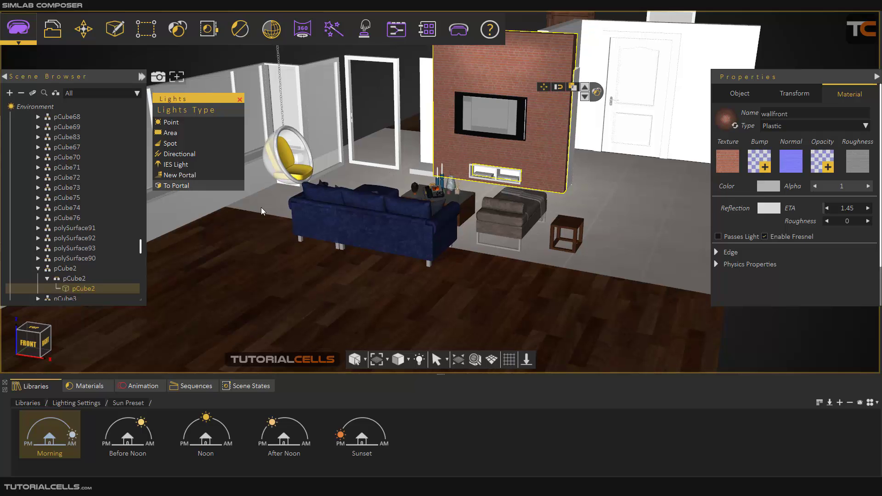
pyautogui.moveTo(348, 225); pyautogui.dragTo(441, 261)
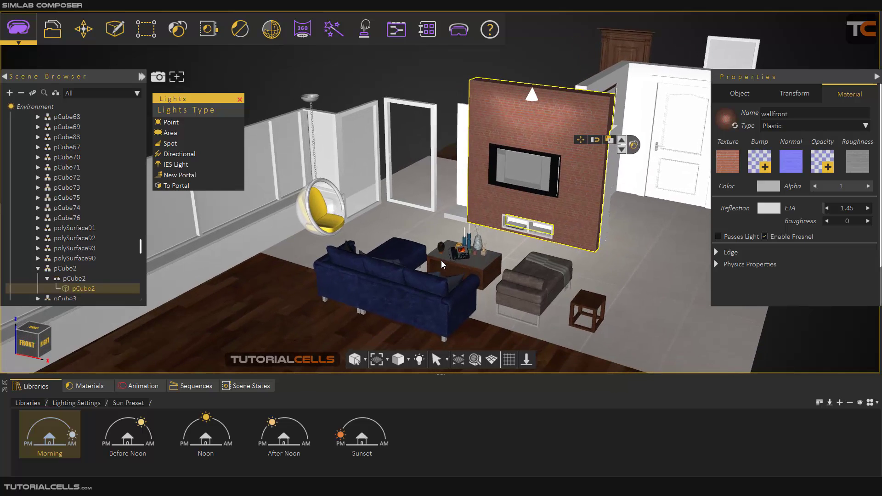
pyautogui.click(357, 78)
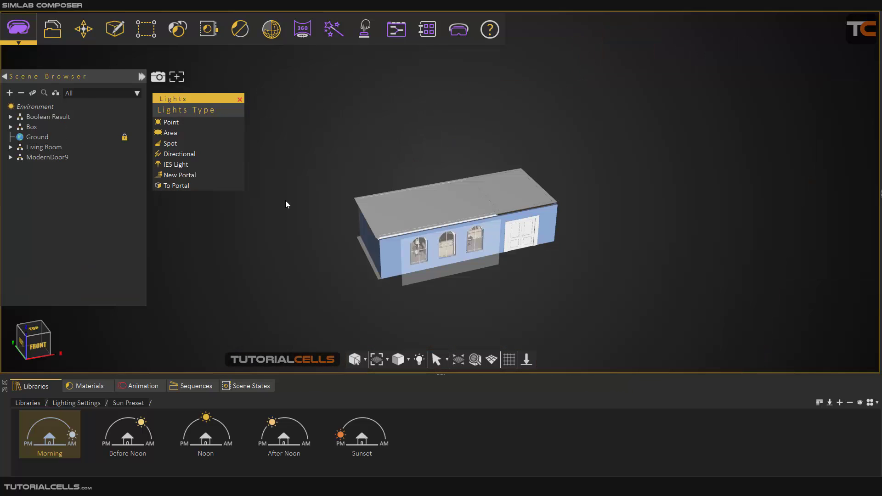
# - Open the environment's sun settings and examine the sun direction relative to the house, leaving it unchanged
pyautogui.moveTo(460, 249); pyautogui.dragTo(527, 245)
pyautogui.moveTo(572, 254); pyautogui.dragTo(525, 236, button='middle')
pyautogui.scroll(2, 525, 236)
pyautogui.moveTo(525, 236); pyautogui.dragTo(358, 216)
pyautogui.click(27, 106)
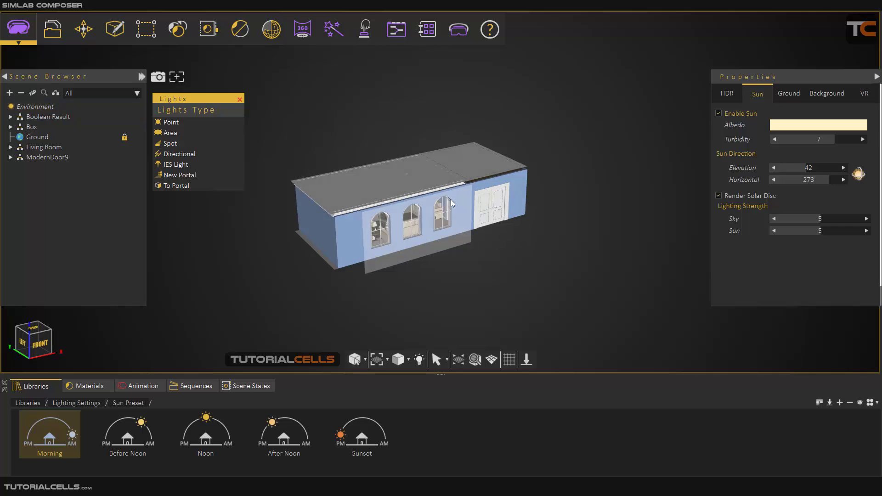
pyautogui.click(859, 174)
pyautogui.moveTo(518, 239); pyautogui.dragTo(608, 103)
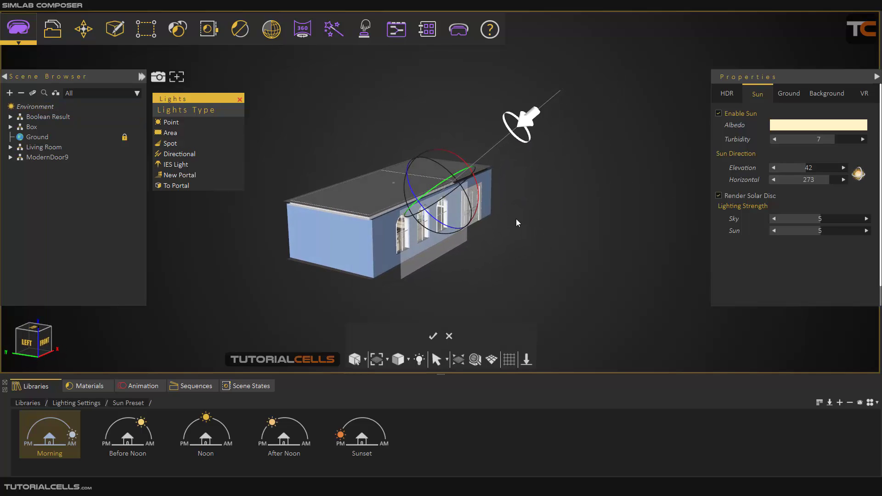
pyautogui.moveTo(516, 222); pyautogui.dragTo(491, 255)
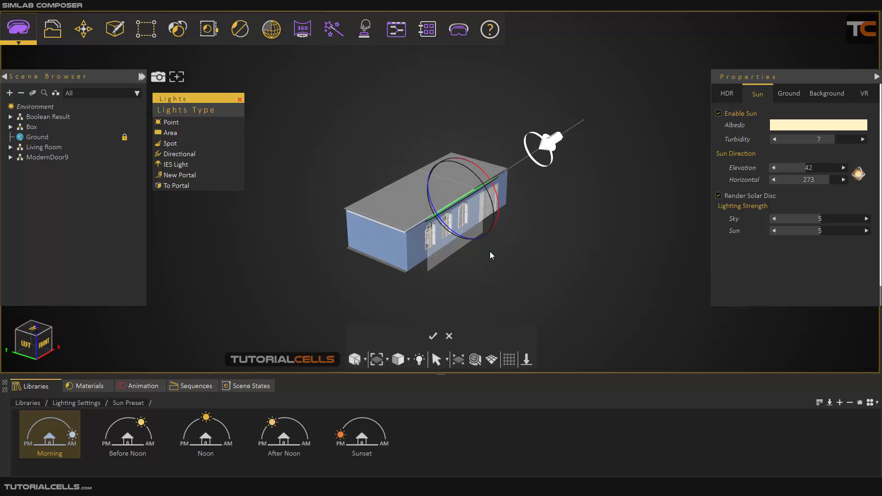
pyautogui.click(449, 336)
# - Select the couch armrest visible through the first arched window and focus the view on it inside the room
pyautogui.scroll(6, 479, 215)
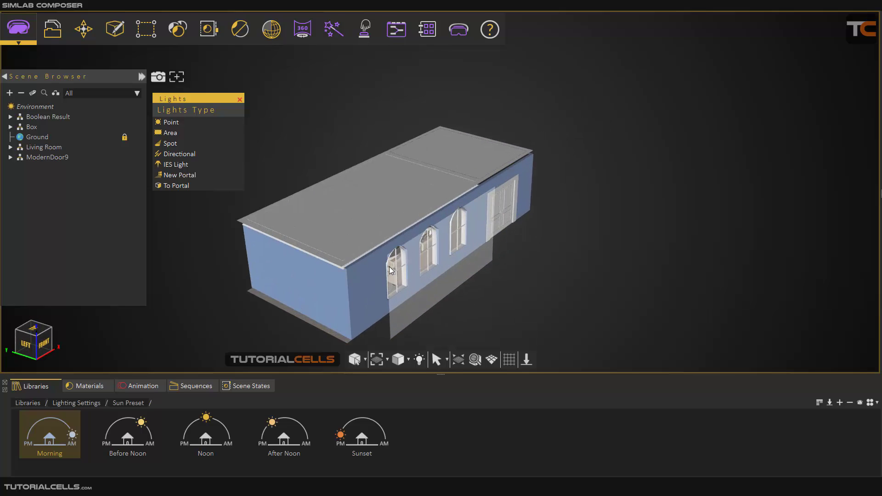
pyautogui.moveTo(477, 213); pyautogui.dragTo(482, 212)
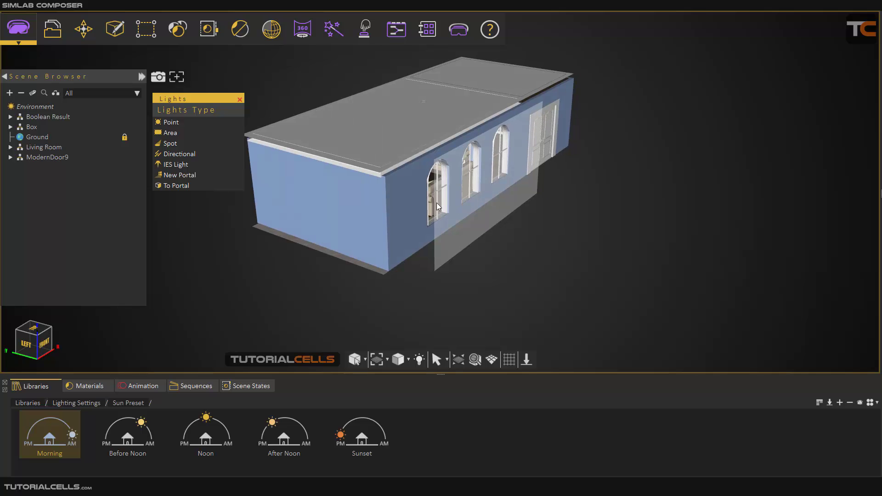
pyautogui.click(431, 208)
pyautogui.click(475, 359)
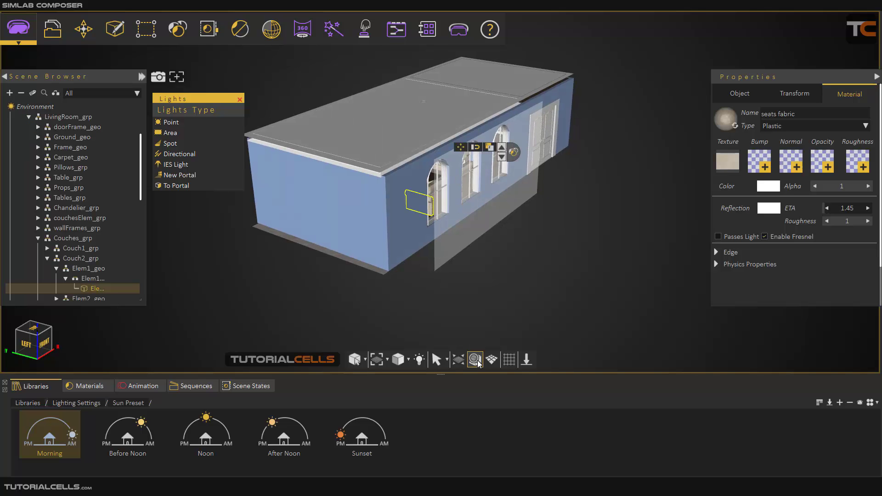
pyautogui.moveTo(611, 178); pyautogui.dragTo(419, 203)
pyautogui.scroll(-5, 419, 203)
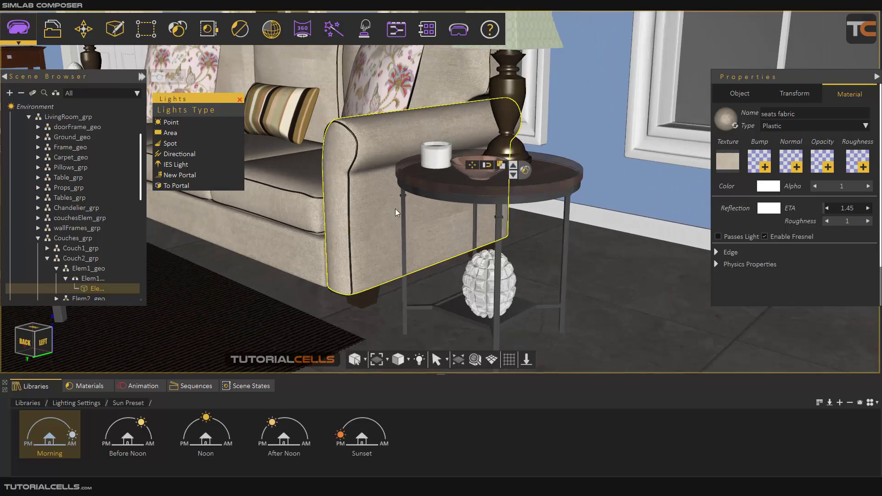
# - Frame the couch and side table beside the windows and start a live render of the sunlit interior
pyautogui.press('i')
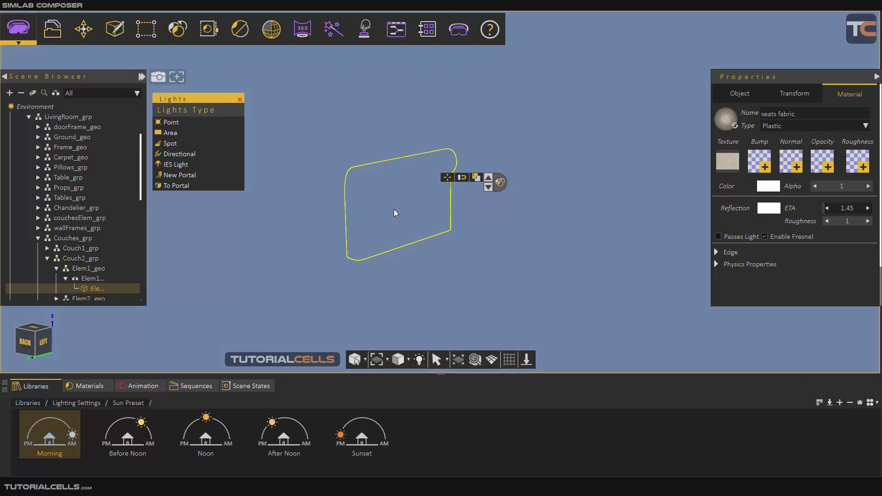
pyautogui.click(463, 355)
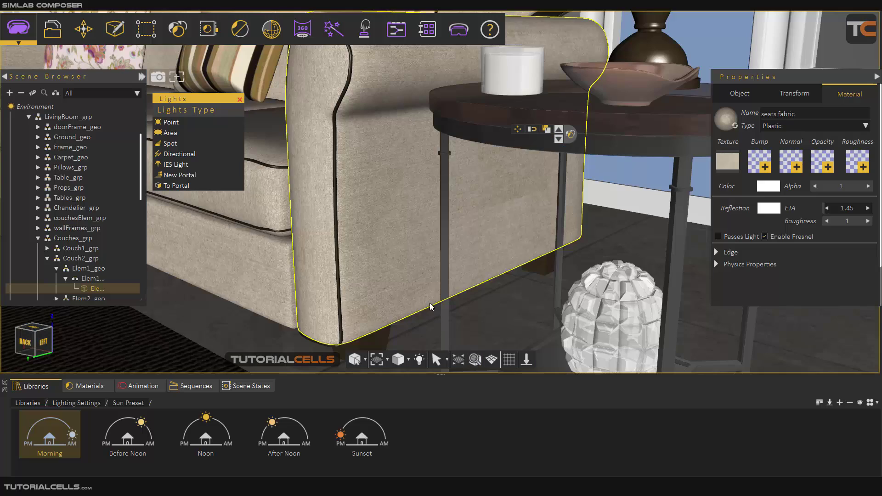
pyautogui.scroll(-5, 500, 222)
pyautogui.scroll(-2, 463, 227)
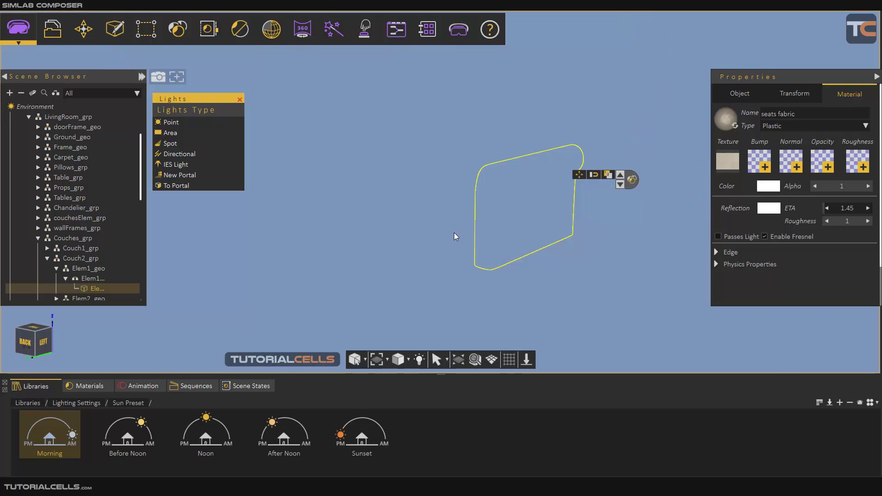
pyautogui.click(471, 357)
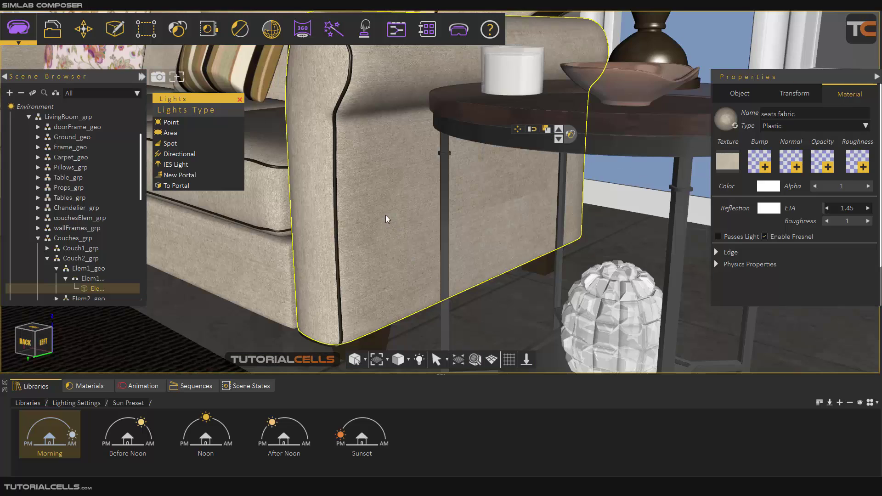
pyautogui.scroll(-5, 385, 215)
pyautogui.moveTo(430, 223)
pyautogui.mouseDown(button='middle')
pyautogui.moveTo(455, 207)
pyautogui.moveTo(424, 227)
pyautogui.mouseUp(button='middle')
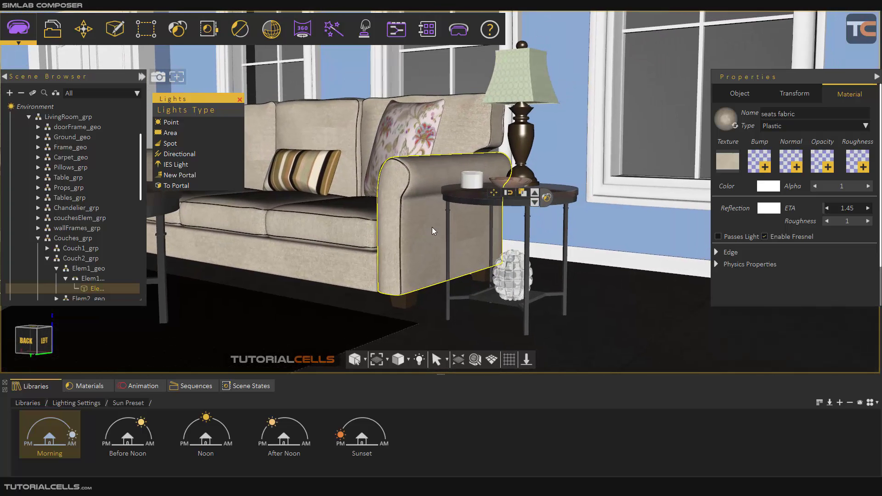
pyautogui.hotkey('ctrl', 'r')
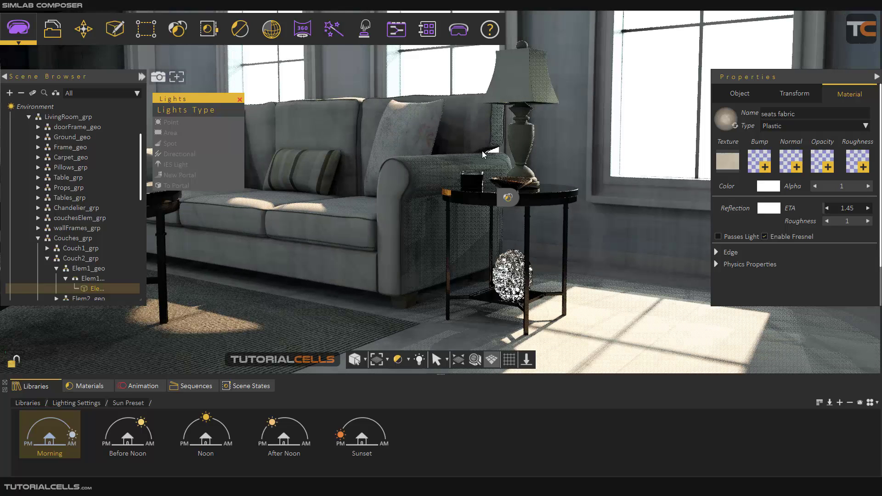
# - End the live render, return to the house exterior, and select the portal in front of the arched windows
pyautogui.scroll(-2, 483, 146)
pyautogui.scroll(-6, 484, 147)
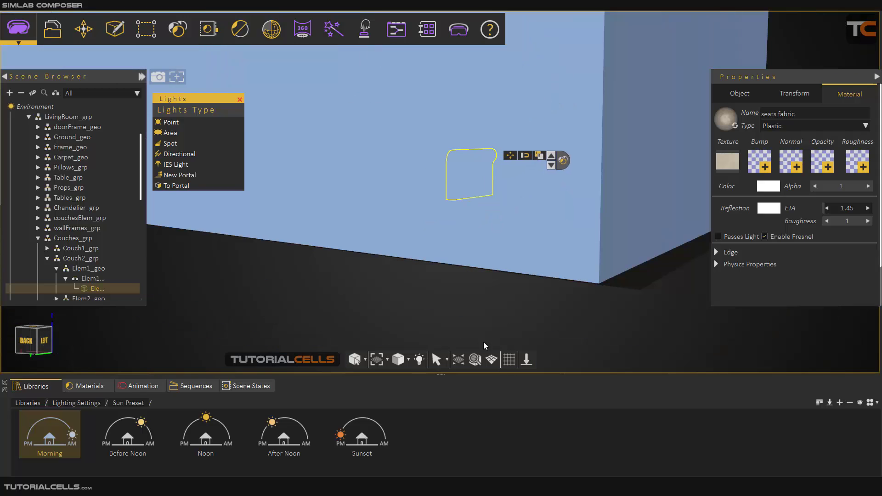
pyautogui.click(463, 360)
pyautogui.scroll(-2, 524, 234)
pyautogui.moveTo(478, 215); pyautogui.dragTo(621, 215, button='middle')
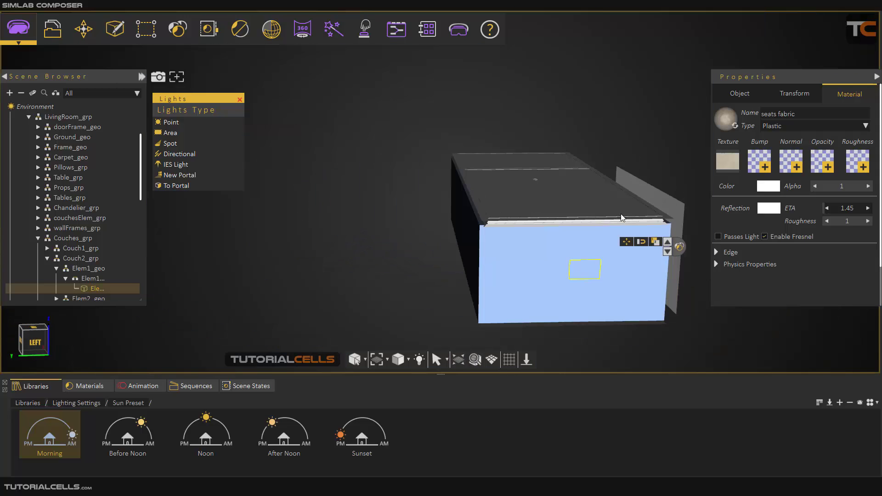
pyautogui.moveTo(438, 207); pyautogui.dragTo(301, 168, button='middle')
pyautogui.moveTo(548, 211); pyautogui.dragTo(479, 182, button='middle')
pyautogui.click(574, 184)
pyautogui.scroll(-2, 574, 183)
pyautogui.moveTo(479, 182); pyautogui.dragTo(542, 123)
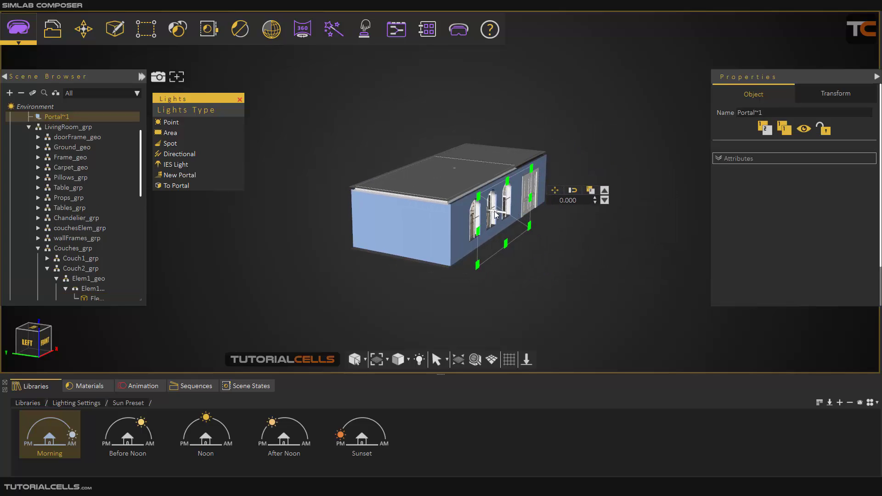
# - Examine the window portal's coverage from outside, as well as the white door and the glass door on the end wall
pyautogui.scroll(5, 493, 206)
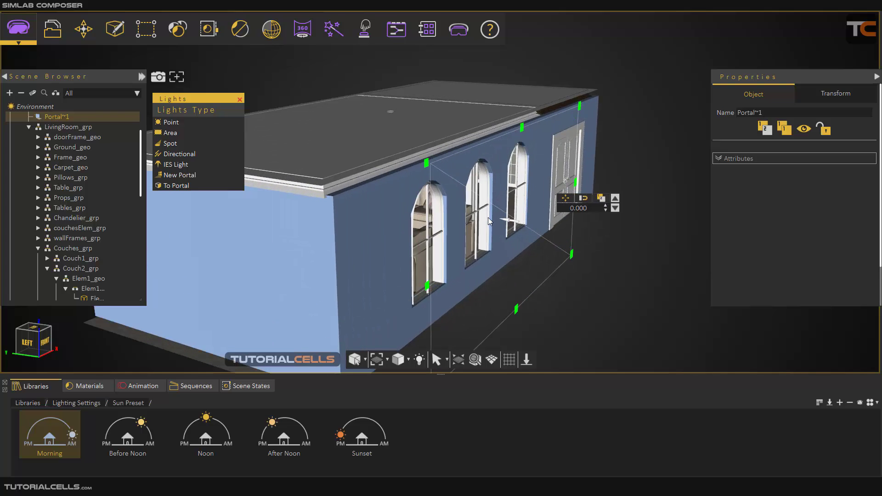
pyautogui.scroll(-4, 490, 215)
pyautogui.moveTo(601, 158); pyautogui.dragTo(506, 164)
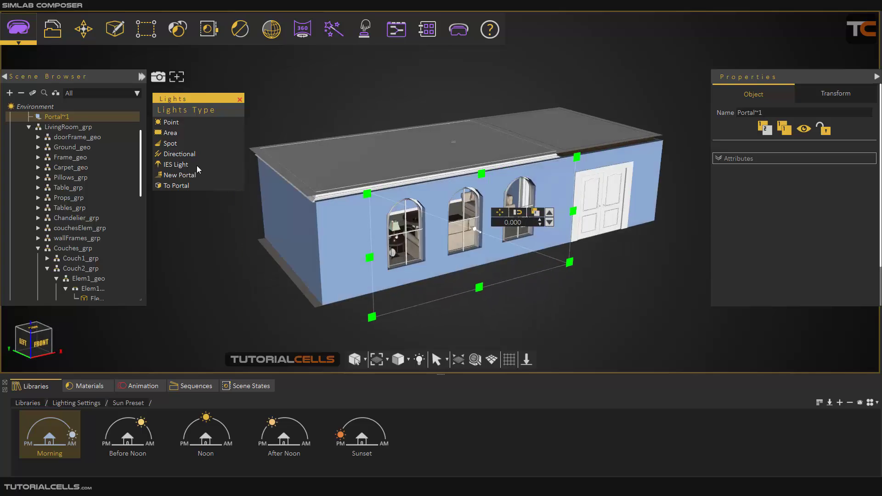
pyautogui.moveTo(611, 198); pyautogui.dragTo(536, 206)
pyautogui.moveTo(460, 205); pyautogui.dragTo(303, 187)
pyautogui.scroll(-3, 449, 197)
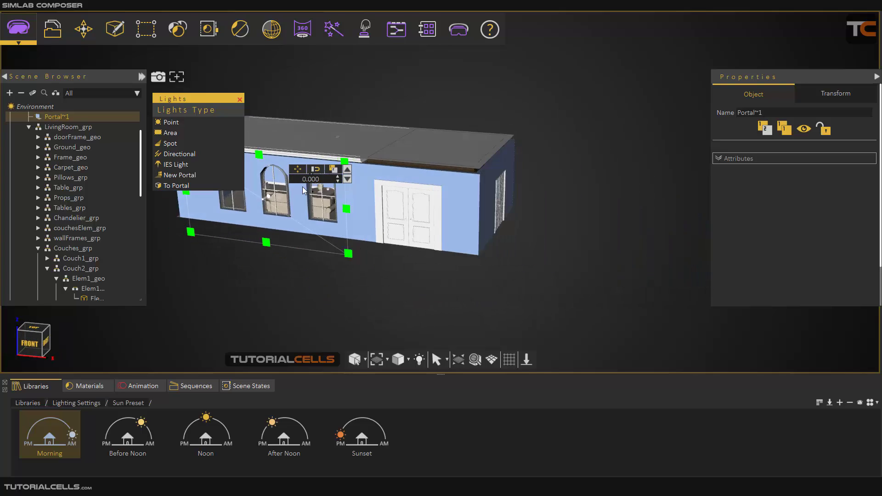
pyautogui.moveTo(303, 190); pyautogui.dragTo(515, 228, button='middle')
pyautogui.scroll(3, 515, 228)
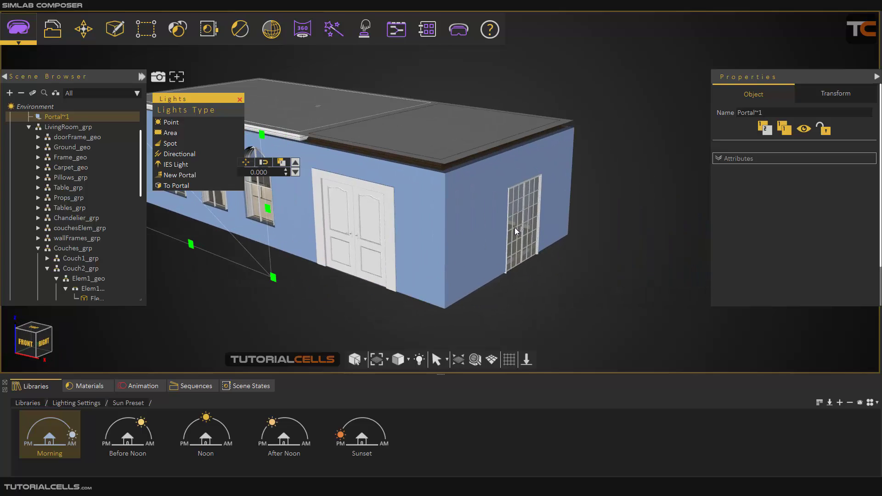
pyautogui.scroll(5, 514, 228)
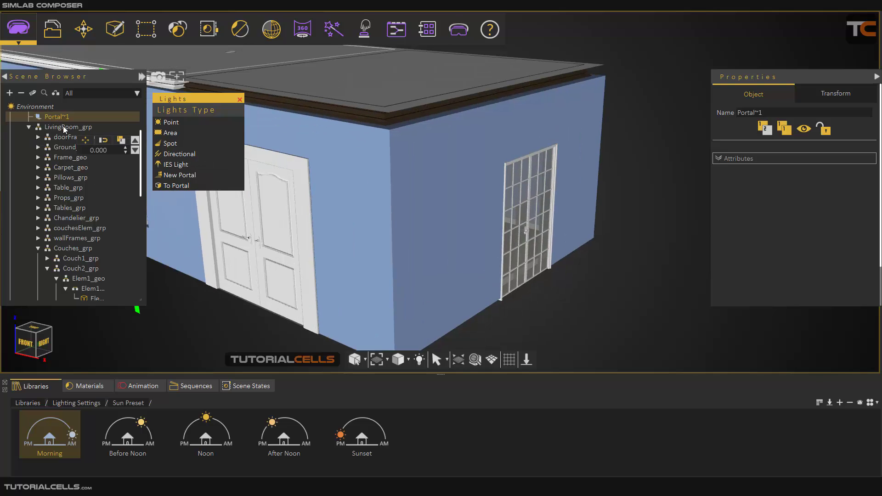
# - Focus on the green box on the floor near the glass door, check it in a live render, and end the render
pyautogui.click(21, 93)
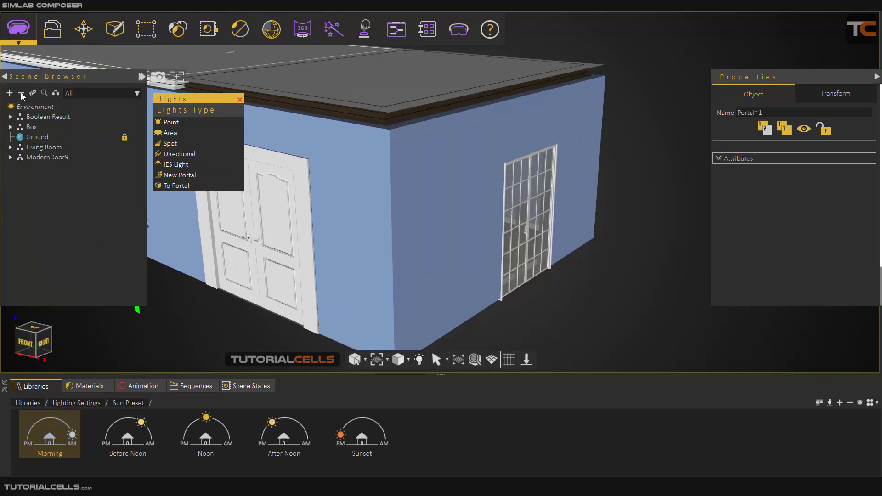
pyautogui.click(32, 127)
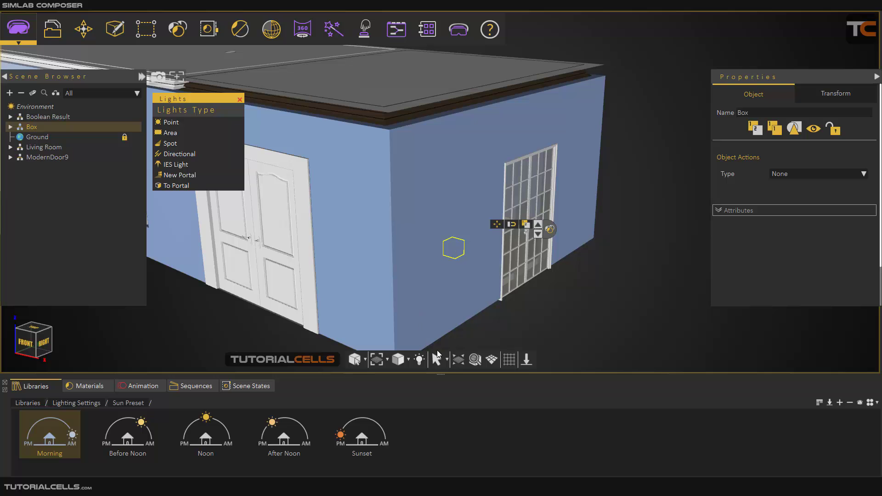
pyautogui.click(474, 361)
pyautogui.moveTo(439, 232); pyautogui.dragTo(852, 248, button='middle')
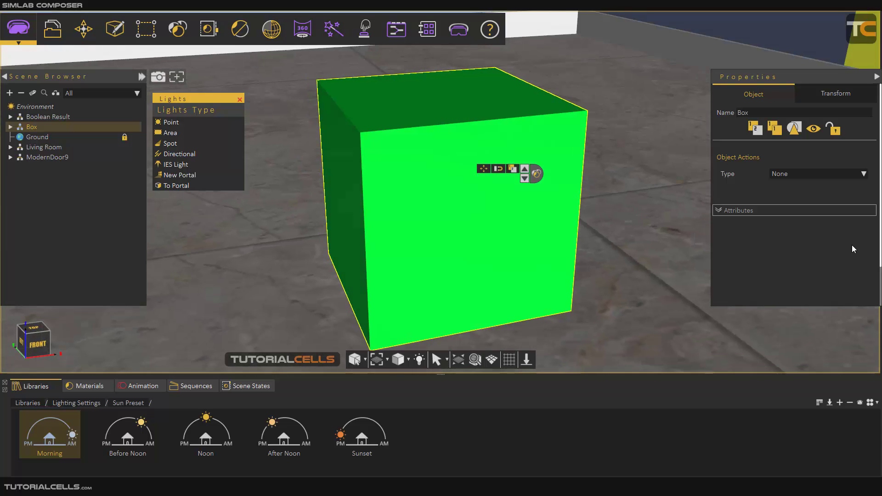
pyautogui.moveTo(438, 222); pyautogui.dragTo(685, 221, button='middle')
pyautogui.moveTo(455, 248); pyautogui.dragTo(512, 139)
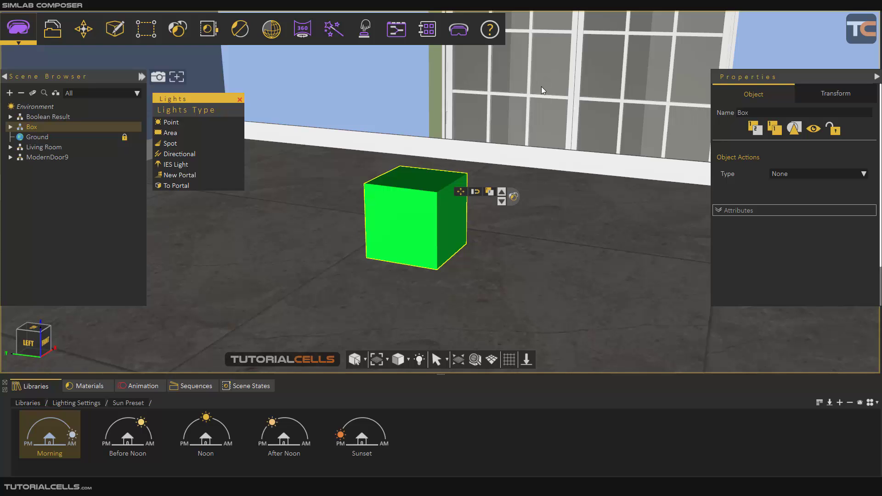
pyautogui.hotkey('ctrl', 'r')
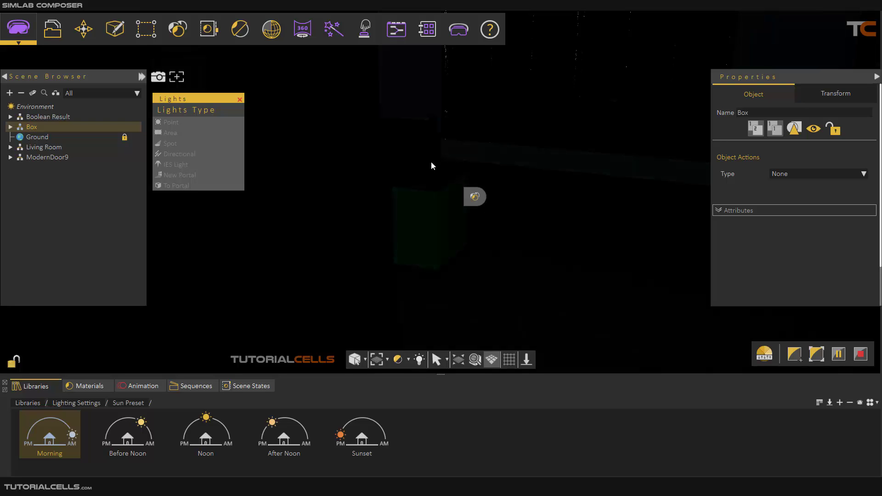
pyautogui.press('Escape')
# - Run a live render of the whole house from outside, inspect the light around the window portal, and end the render
pyautogui.scroll(-3, 431, 162)
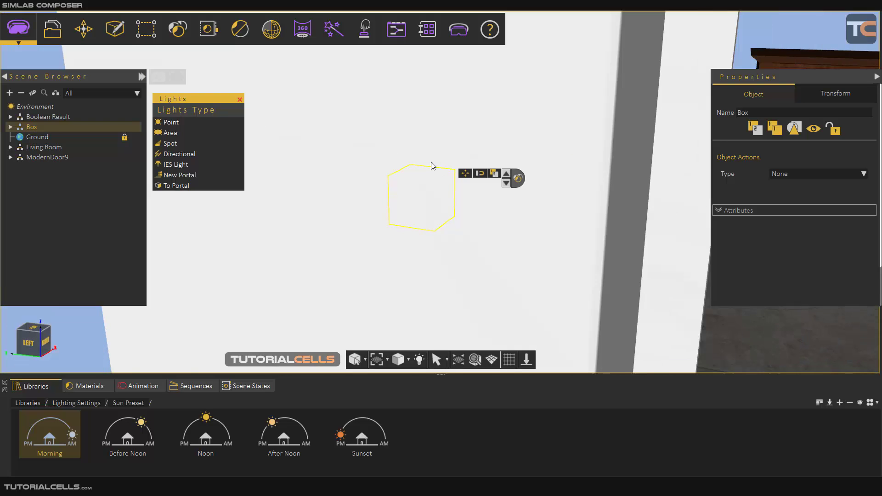
pyautogui.scroll(-6, 479, 297)
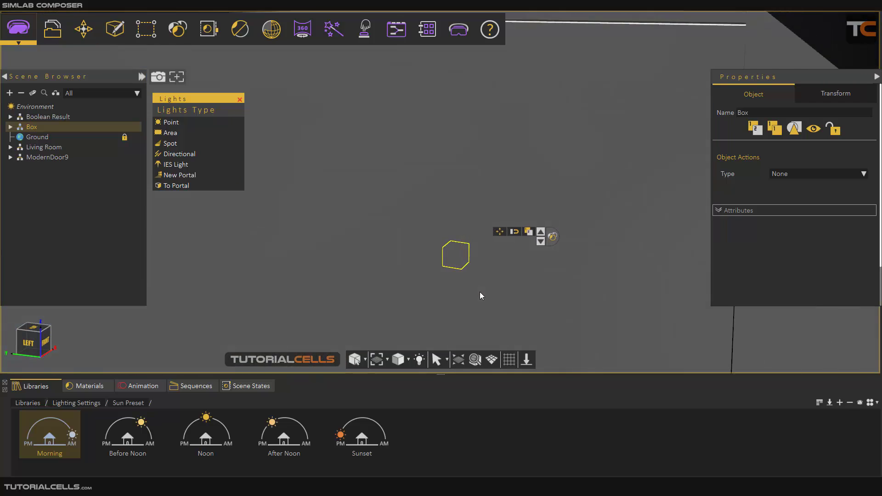
pyautogui.click(459, 359)
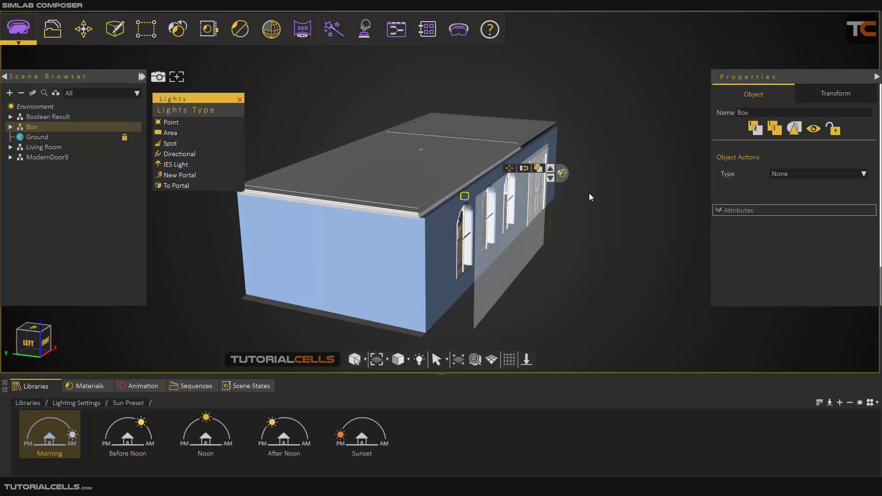
pyautogui.moveTo(589, 193); pyautogui.dragTo(553, 209, button='middle')
pyautogui.hotkey('ctrl', 'r')
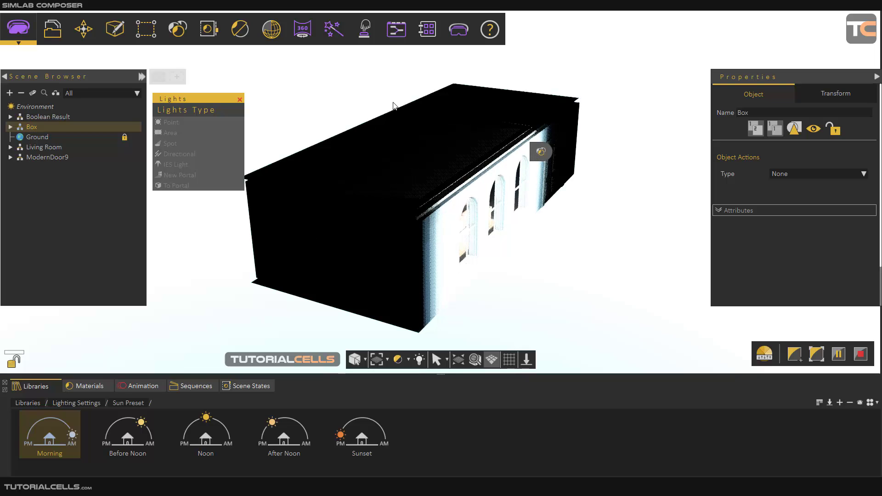
pyautogui.scroll(-3, 402, 111)
pyautogui.moveTo(479, 199); pyautogui.dragTo(465, 199, button='middle')
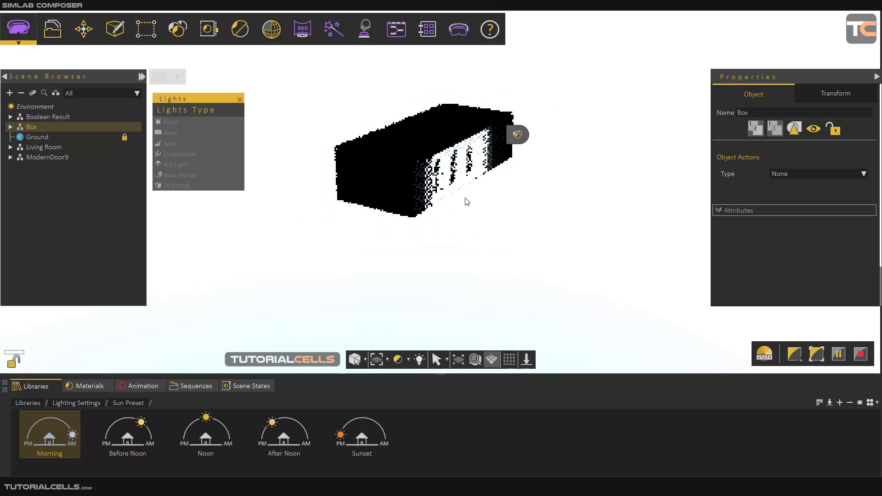
pyautogui.scroll(5, 495, 145)
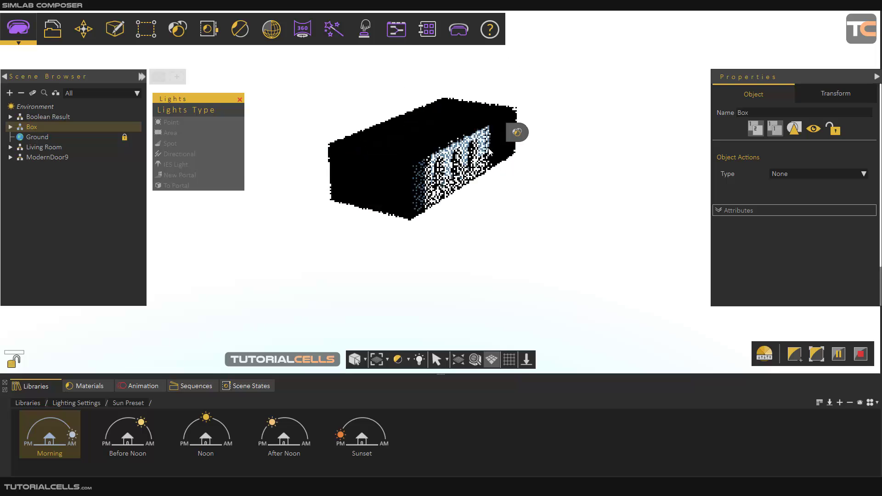
pyautogui.moveTo(428, 178); pyautogui.dragTo(579, 174, button='middle')
pyautogui.press('Escape')
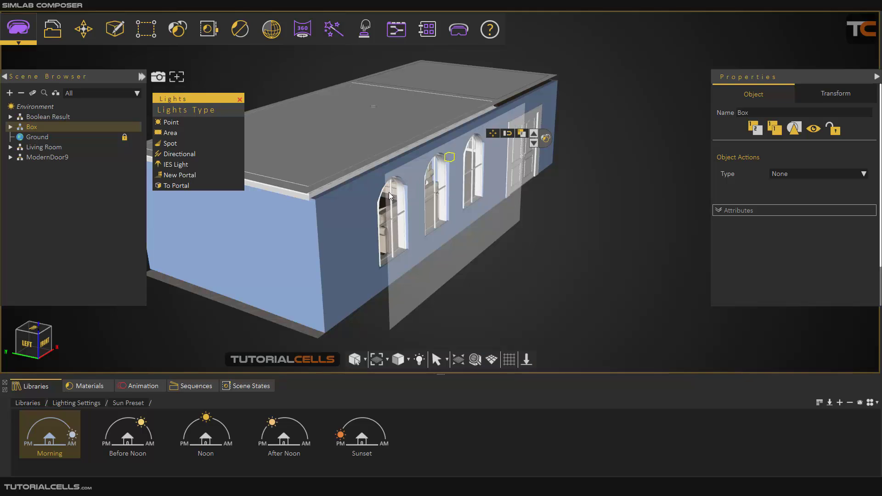
# - Deselect the box, add a new light portal, and place it on the end wall beside the glass door
pyautogui.scroll(-3, 460, 178)
pyautogui.moveTo(577, 156); pyautogui.dragTo(495, 196)
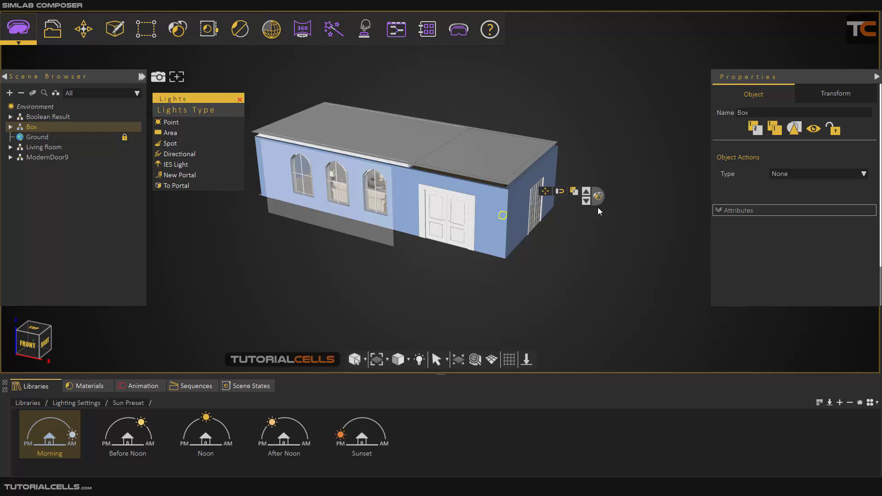
pyautogui.scroll(2, 586, 180)
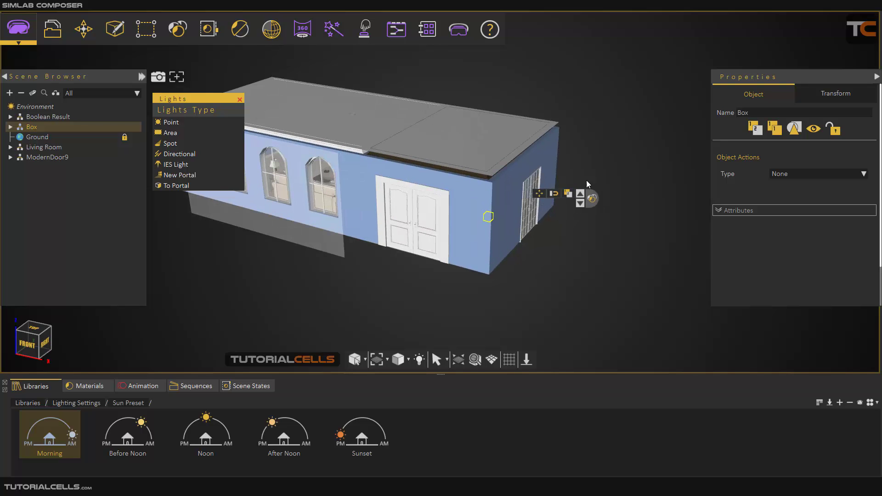
pyautogui.click(590, 147)
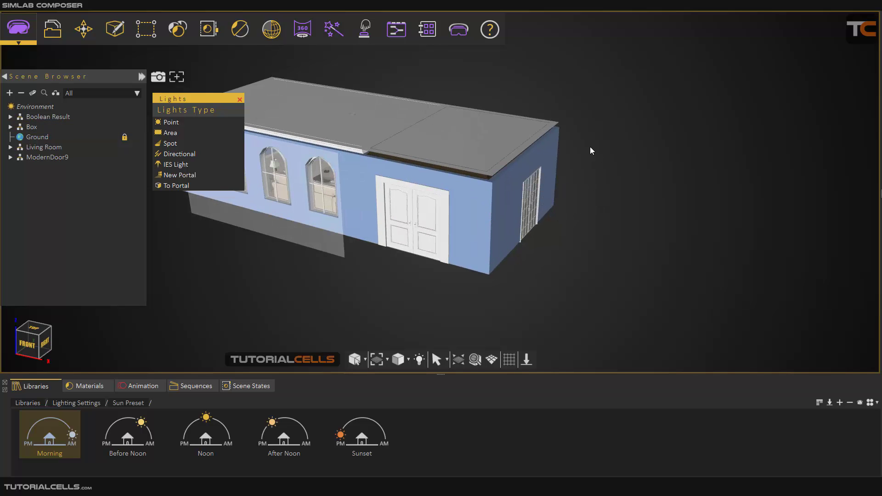
pyautogui.click(185, 177)
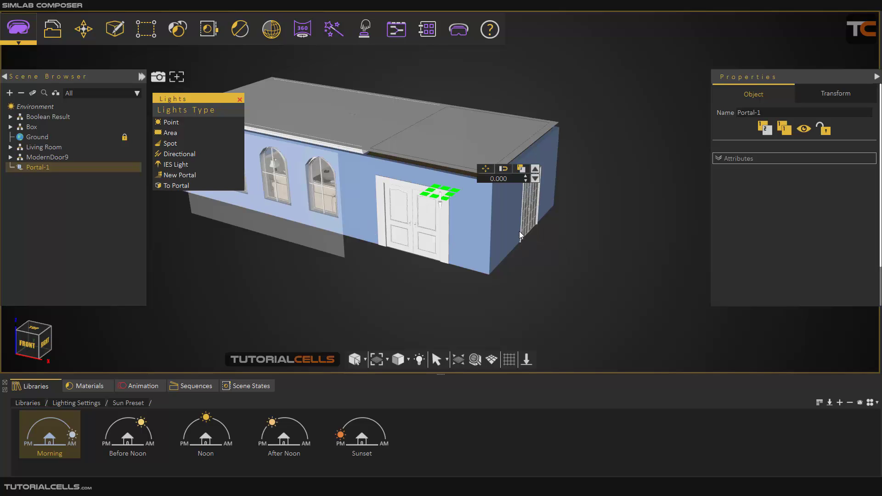
pyautogui.scroll(1, 537, 235)
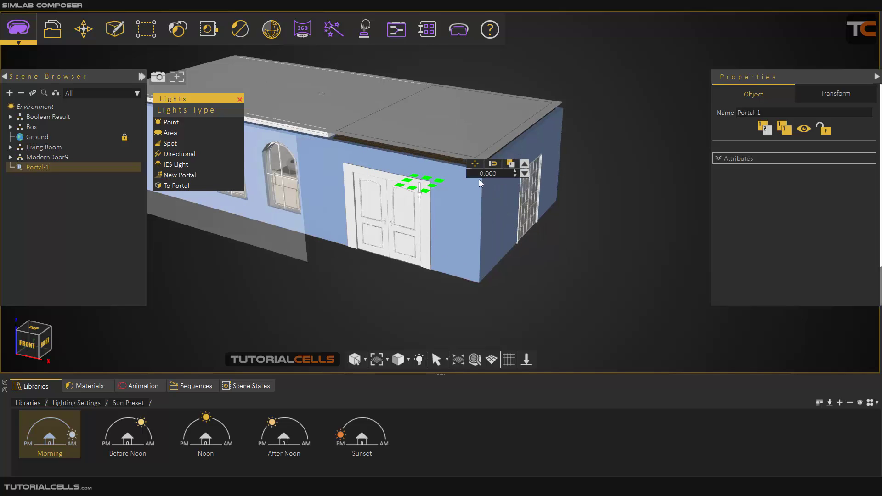
pyautogui.press('s')
pyautogui.click(508, 205)
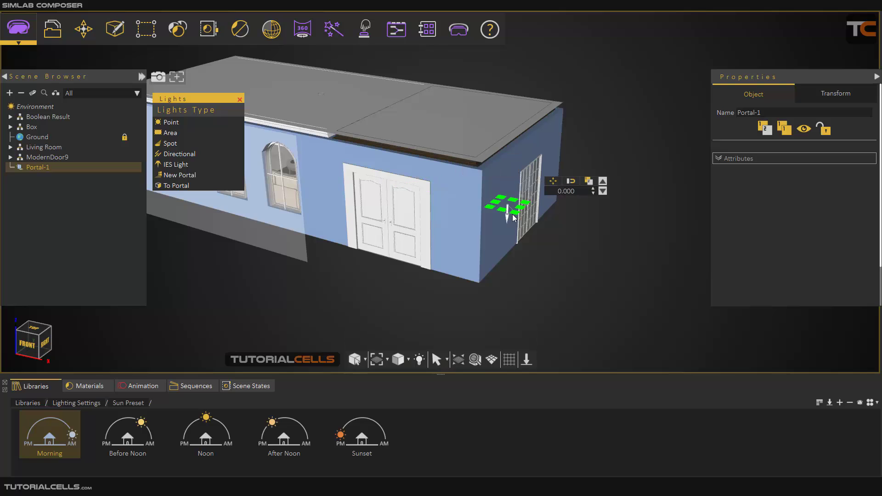
# - Rotate the new portal -90 degrees so it stands upright, pointing at the end wall
pyautogui.click(554, 183)
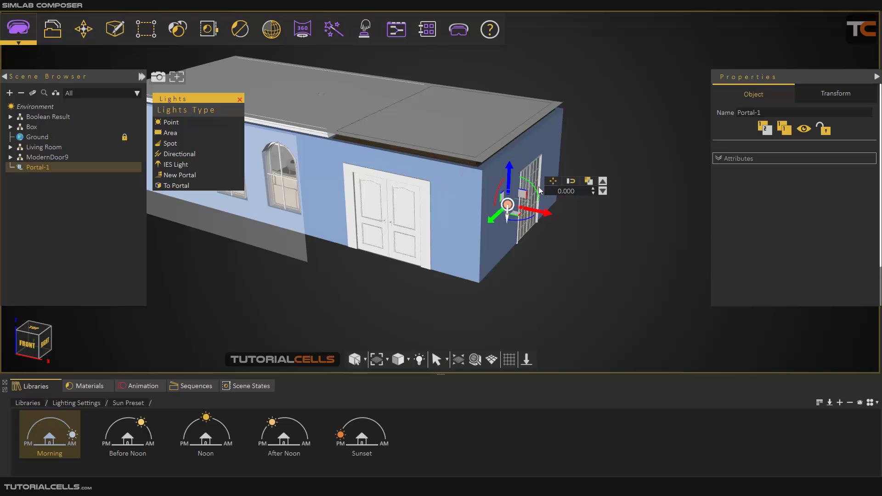
pyautogui.moveTo(533, 190)
pyautogui.mouseDown()
pyautogui.moveTo(545, 235)
pyautogui.moveTo(522, 275)
pyautogui.moveTo(578, 200)
pyautogui.moveTo(521, 193)
pyautogui.mouseUp()
pyautogui.write('-90')
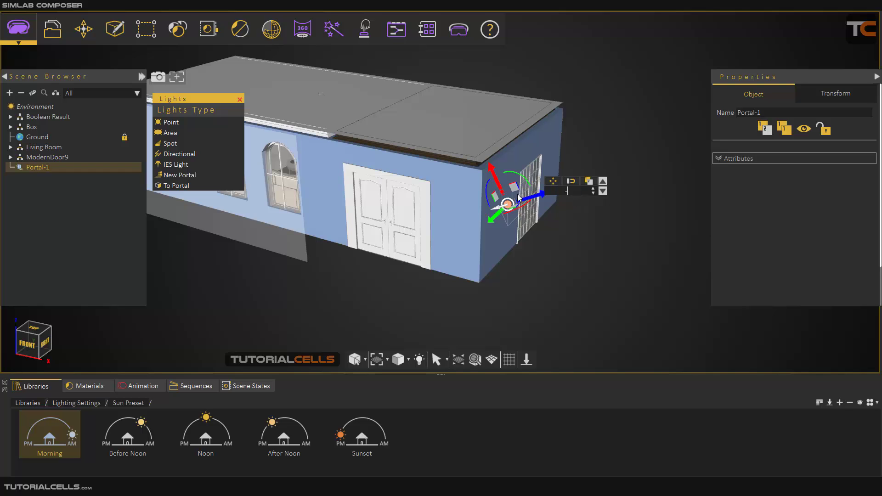
pyautogui.press('Return')
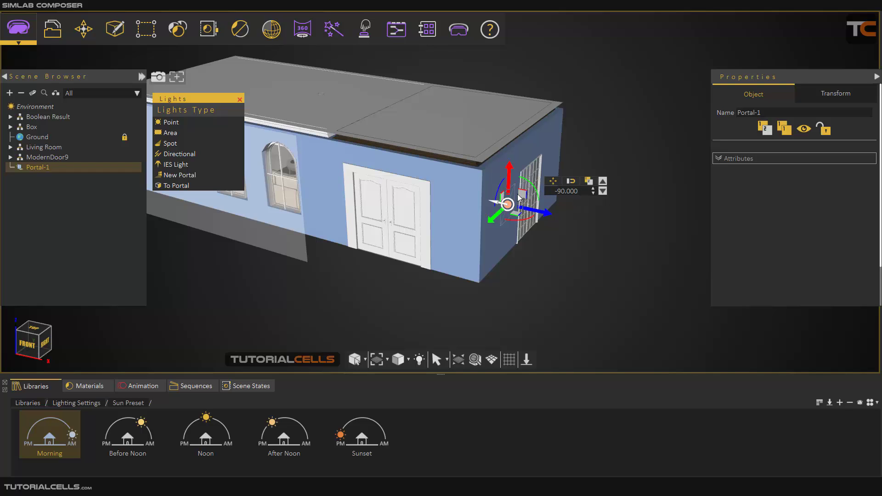
pyautogui.click(553, 183)
# - Move the new portal about 1.16 units outward from the end wall
pyautogui.moveTo(532, 245); pyautogui.dragTo(474, 257, button='middle')
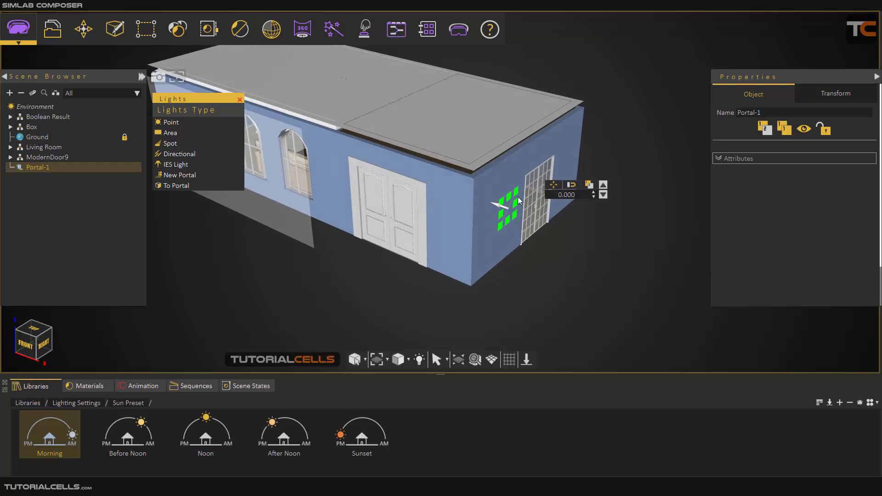
pyautogui.click(553, 186)
pyautogui.moveTo(535, 221); pyautogui.dragTo(563, 230)
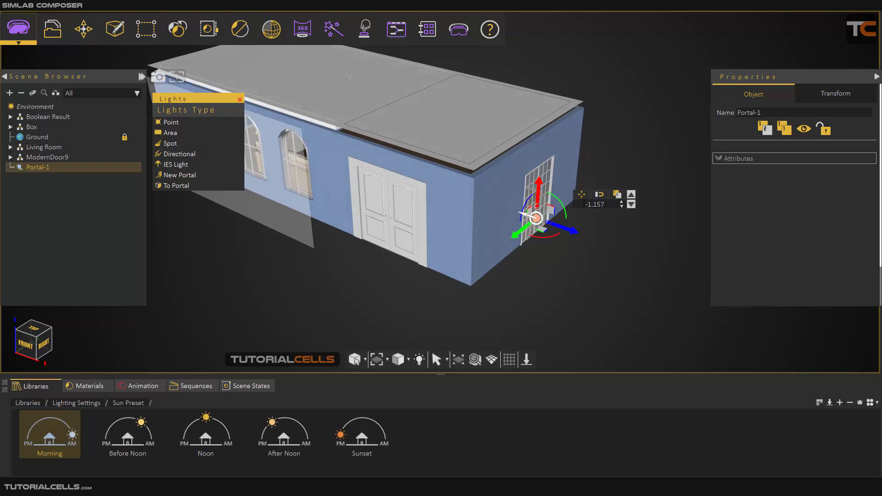
pyautogui.click(582, 196)
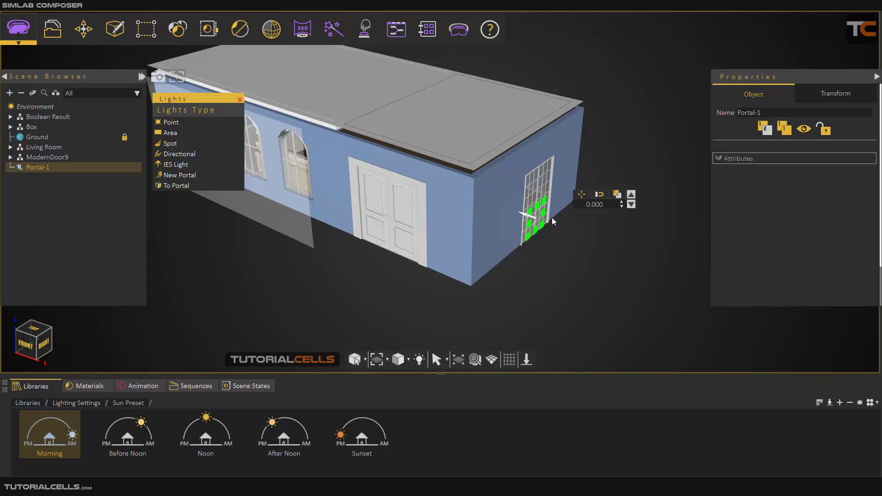
# - In the right view, stretch the portal's sides, top and bottom until it covers the whole glass door
pyautogui.scroll(3, 551, 219)
pyautogui.moveTo(550, 220); pyautogui.dragTo(499, 188, button='middle')
pyautogui.click(40, 346)
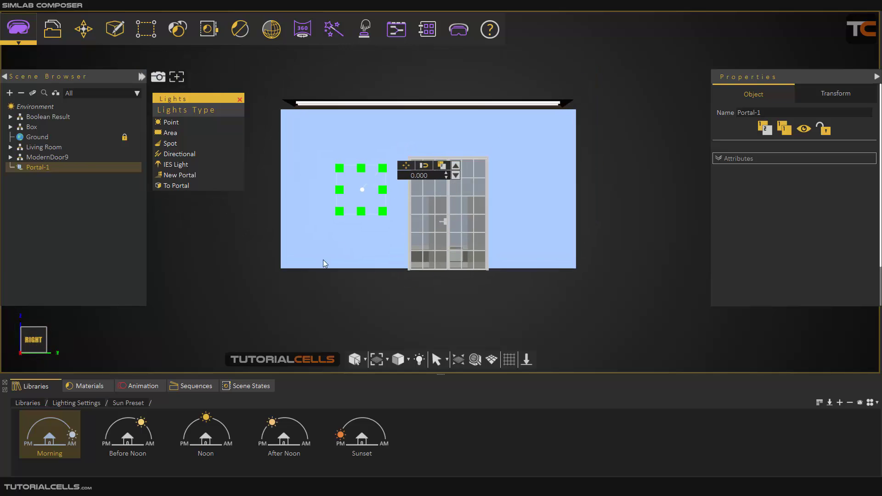
pyautogui.moveTo(382, 189); pyautogui.dragTo(507, 189)
pyautogui.moveTo(340, 189); pyautogui.dragTo(400, 189)
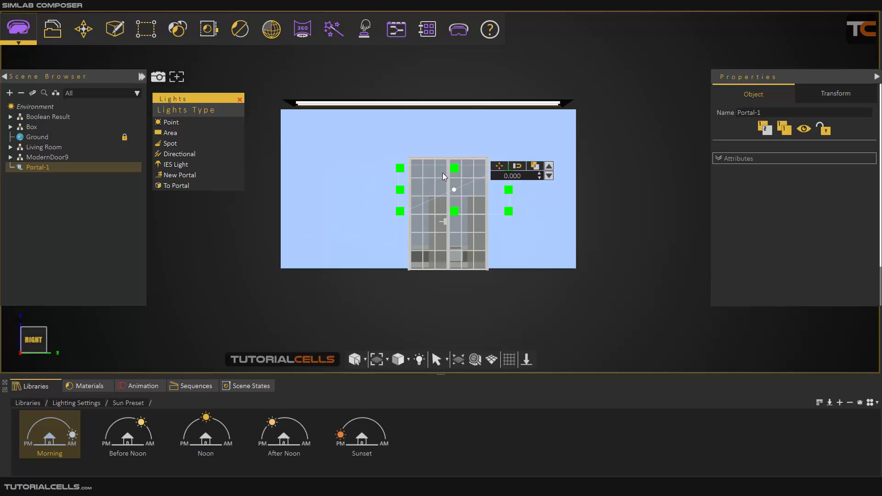
pyautogui.moveTo(453, 163); pyautogui.dragTo(454, 146)
pyautogui.moveTo(455, 213); pyautogui.dragTo(454, 291)
pyautogui.moveTo(342, 193); pyautogui.dragTo(654, 287, button='middle')
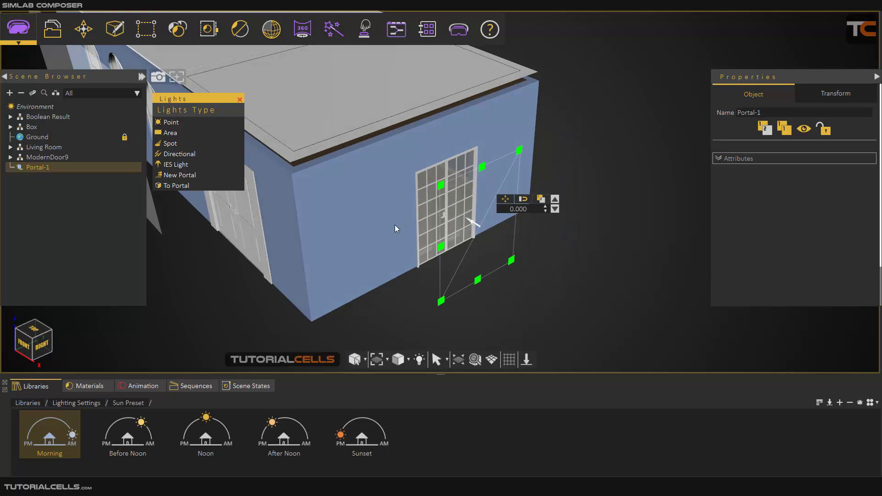
# - Render the house exterior to check the portal at the glass door, and stop the render
pyautogui.scroll(-5, 395, 226)
pyautogui.moveTo(447, 258); pyautogui.dragTo(470, 258, button='middle')
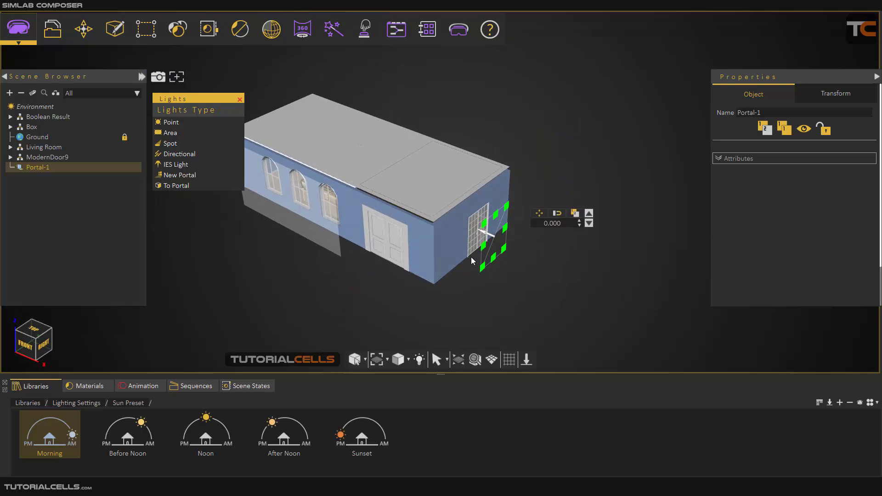
pyautogui.hotkey('ctrl', 'r')
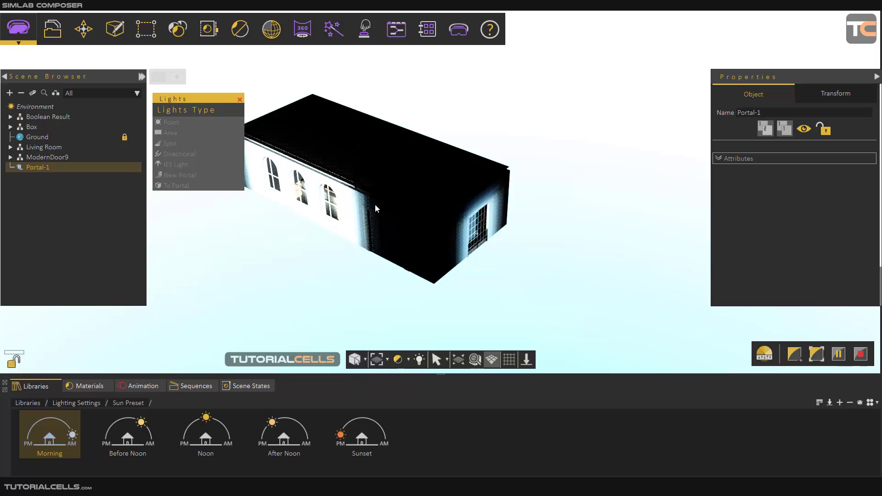
pyautogui.press('Escape')
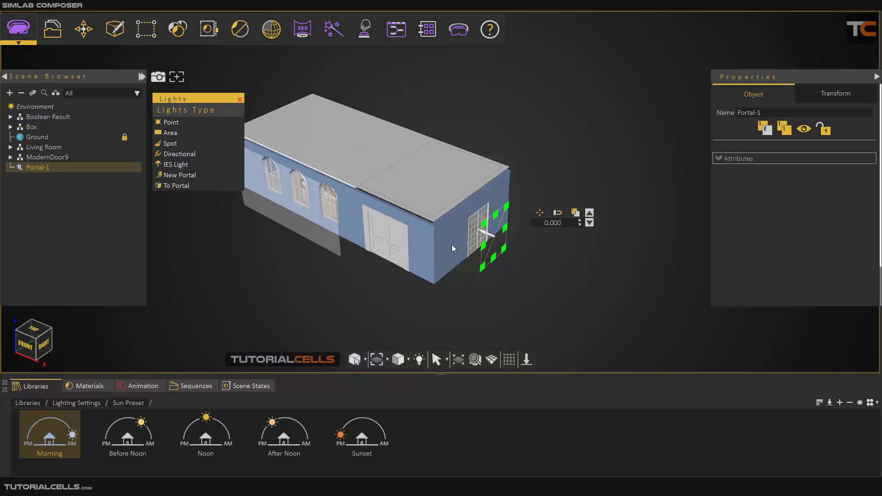
# - Move the portal on the end wall closer to the glass door
pyautogui.scroll(3, 542, 238)
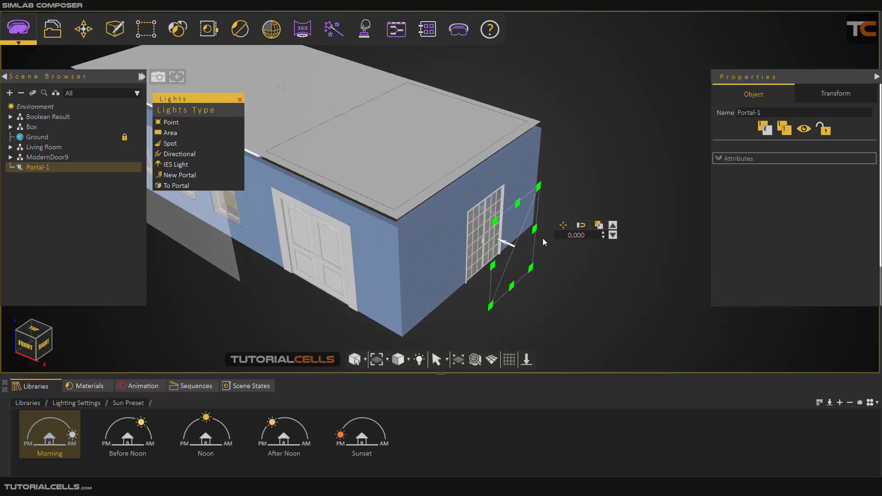
pyautogui.click(563, 227)
pyautogui.moveTo(546, 262); pyautogui.dragTo(529, 254)
# - Select the box, frame it inside the room facing the glass door, and render the view to examine the incoming light
pyautogui.click(32, 127)
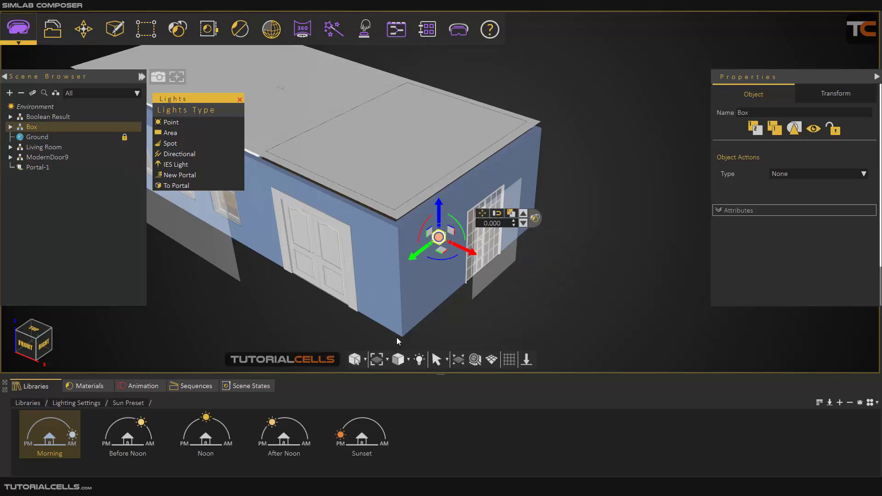
pyautogui.click(458, 359)
pyautogui.scroll(-2, 417, 257)
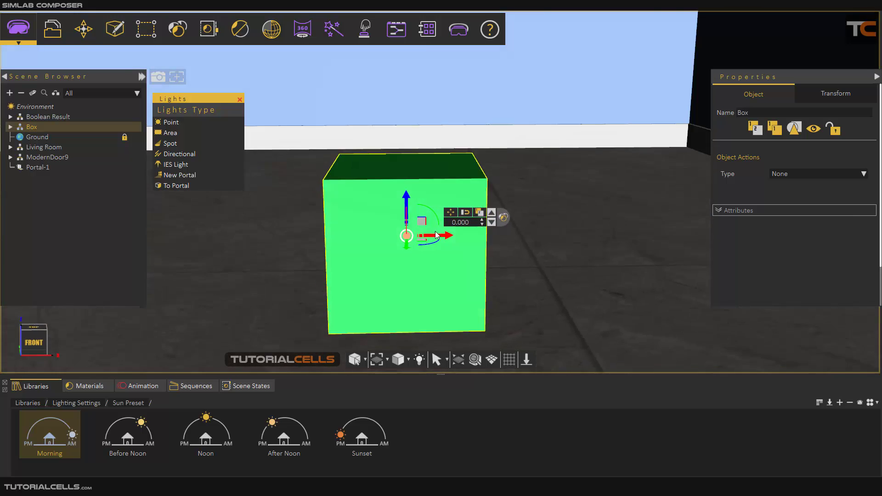
pyautogui.moveTo(641, 202); pyautogui.dragTo(574, 229, button='middle')
pyautogui.moveTo(390, 246)
pyautogui.mouseDown()
pyautogui.moveTo(531, 244)
pyautogui.moveTo(381, 250)
pyautogui.mouseUp()
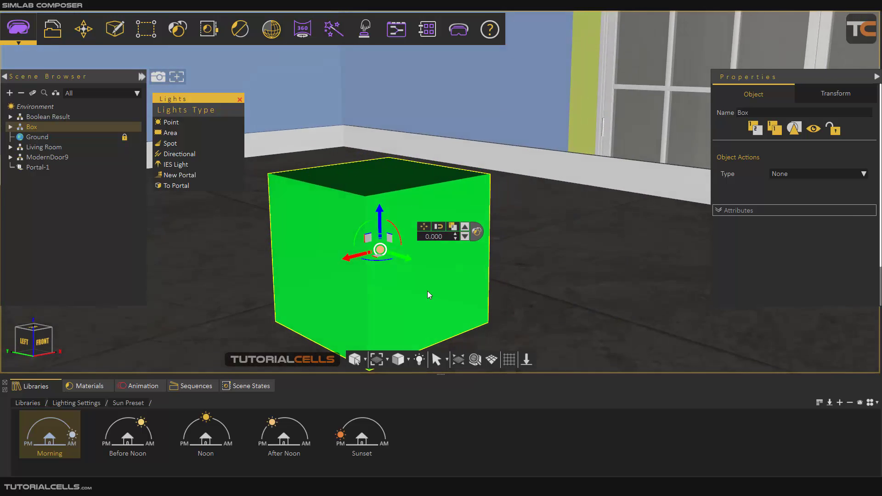
pyautogui.moveTo(428, 294); pyautogui.dragTo(534, 295, button='middle')
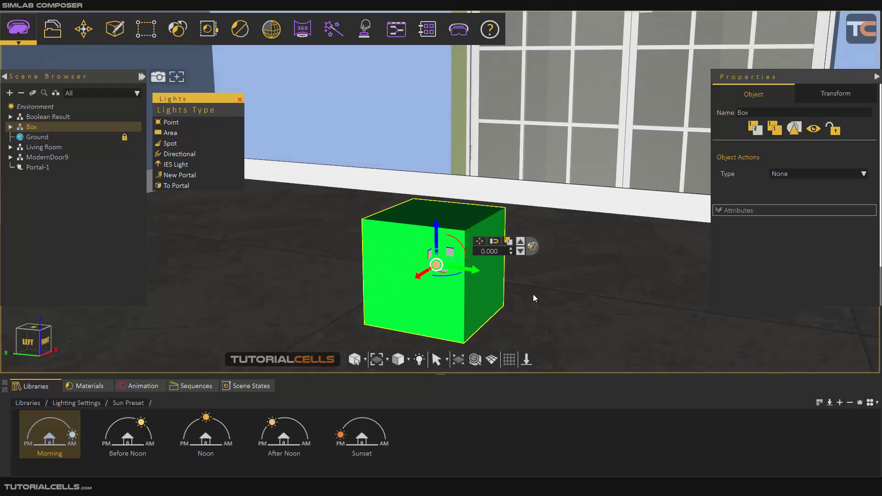
pyautogui.hotkey('ctrl', 'r')
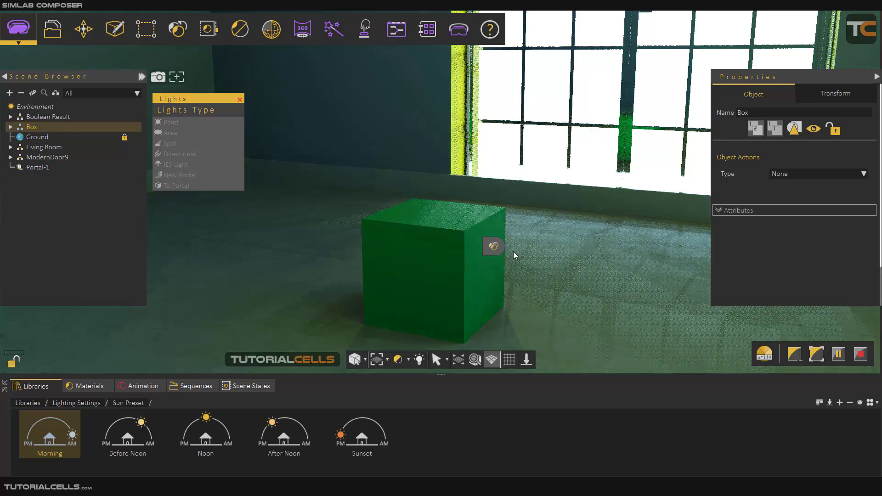
pyautogui.press('Escape')
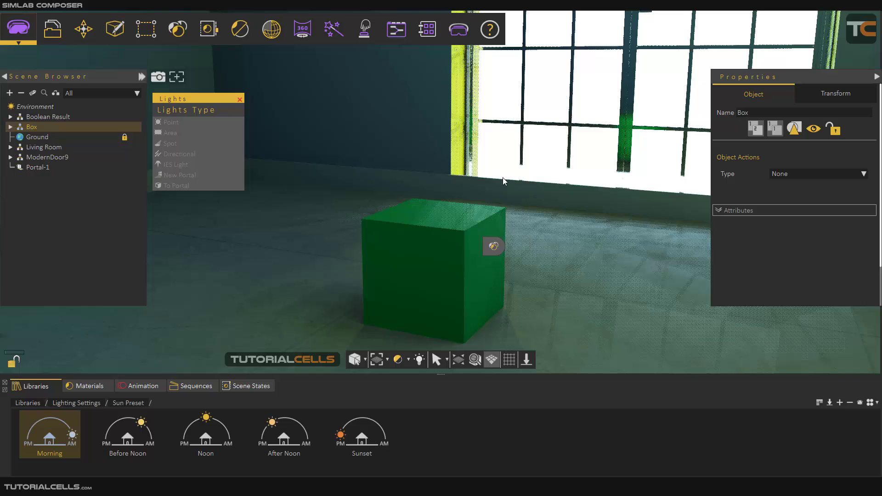
# - Convert the left leaf of the white double door on the front wall into a light portal
pyautogui.click(167, 186)
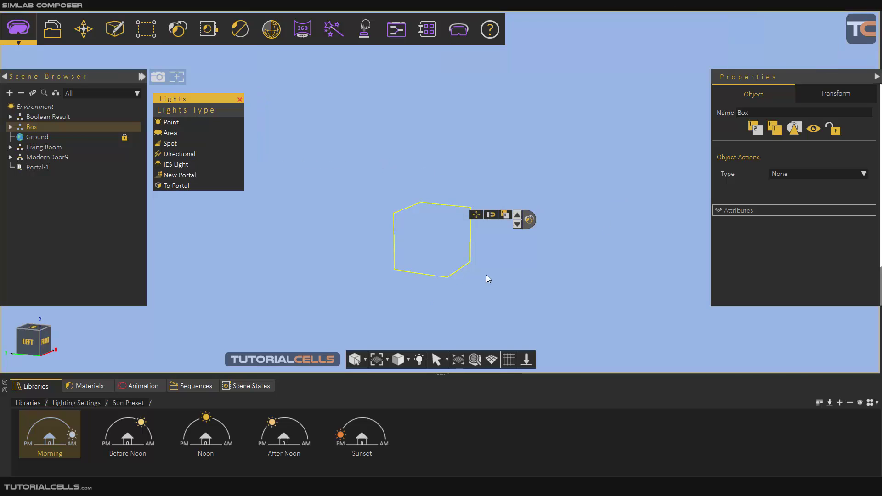
pyautogui.click(458, 362)
pyautogui.scroll(-3, 583, 214)
pyautogui.moveTo(583, 214); pyautogui.dragTo(387, 231, button='middle')
pyautogui.scroll(6, 445, 237)
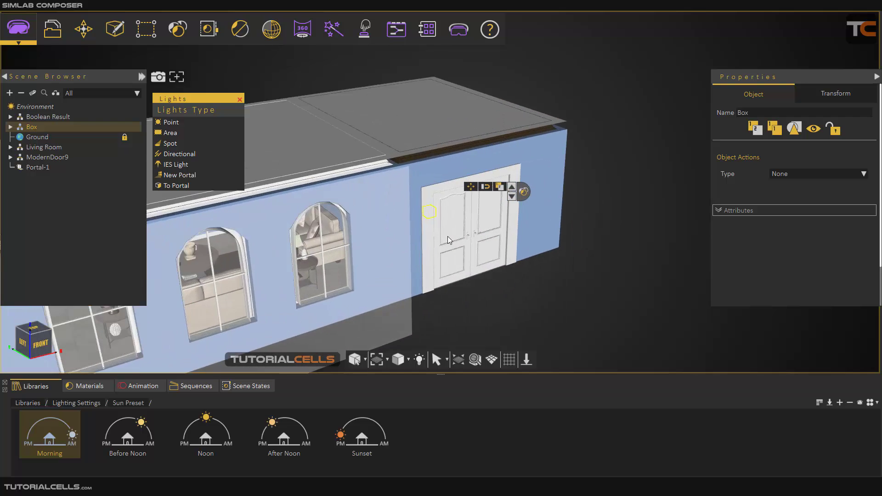
pyautogui.click(459, 230)
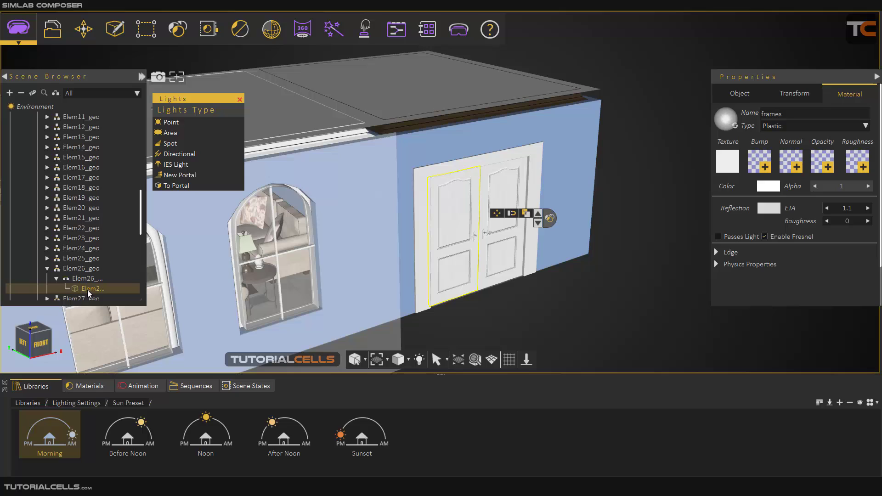
pyautogui.click(174, 186)
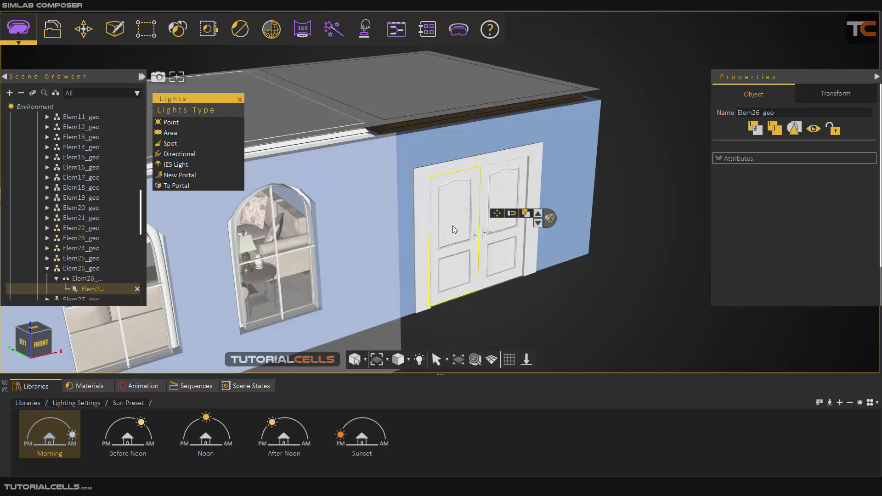
# - Render the exterior to examine the front wall with the door leaf acting as a portal
pyautogui.hotkey('ctrl', 'r')
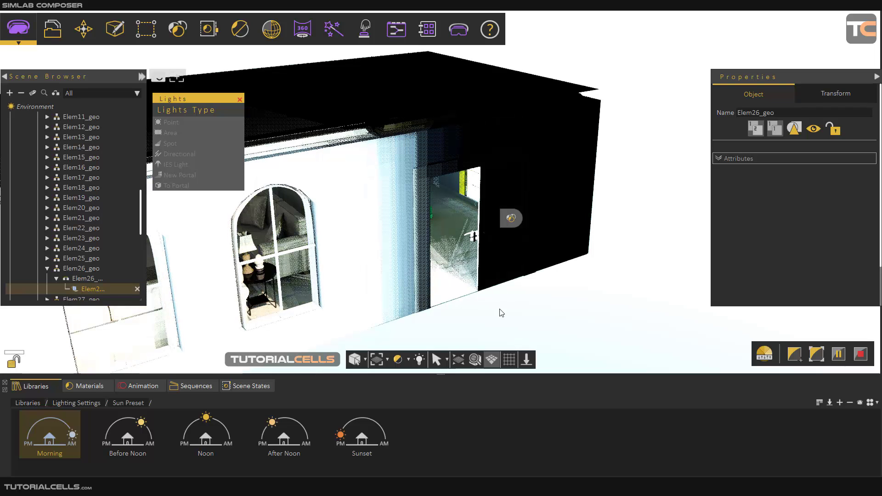
pyautogui.scroll(-2, 466, 278)
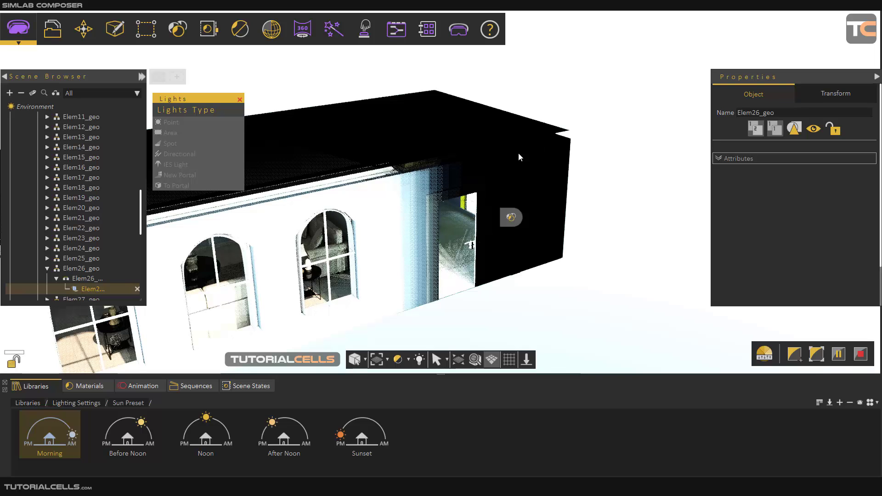
pyautogui.moveTo(425, 249); pyautogui.dragTo(366, 266)
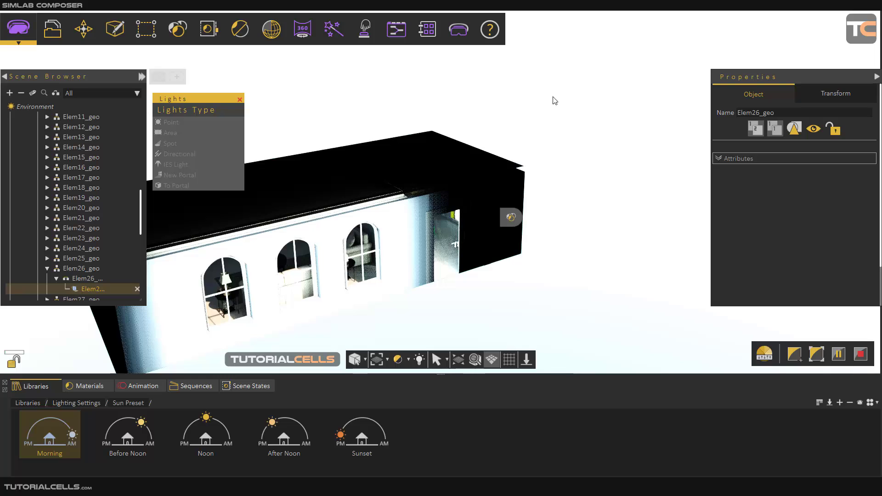
# - Select the environment and re-aim the sun interactively, rotating it about 48.6 degrees and about -26.2 degrees on a second axis
pyautogui.click(22, 92)
pyautogui.click(32, 106)
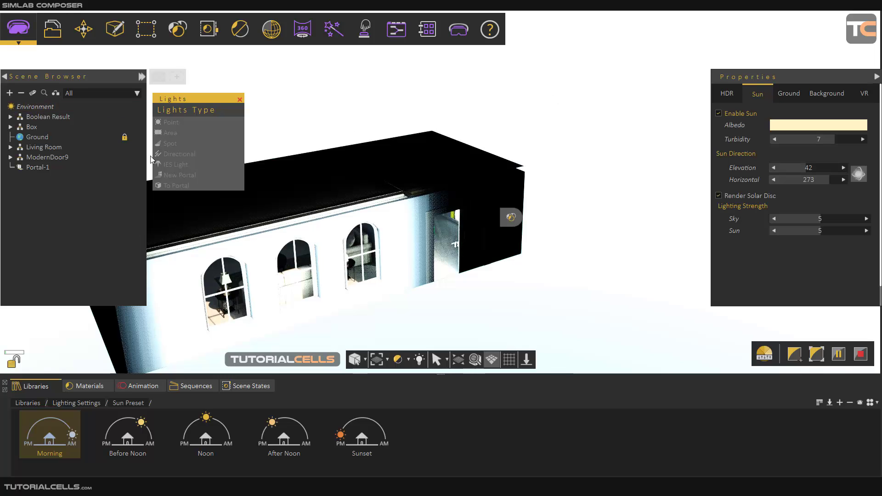
pyautogui.moveTo(285, 159); pyautogui.dragTo(318, 178, button='middle')
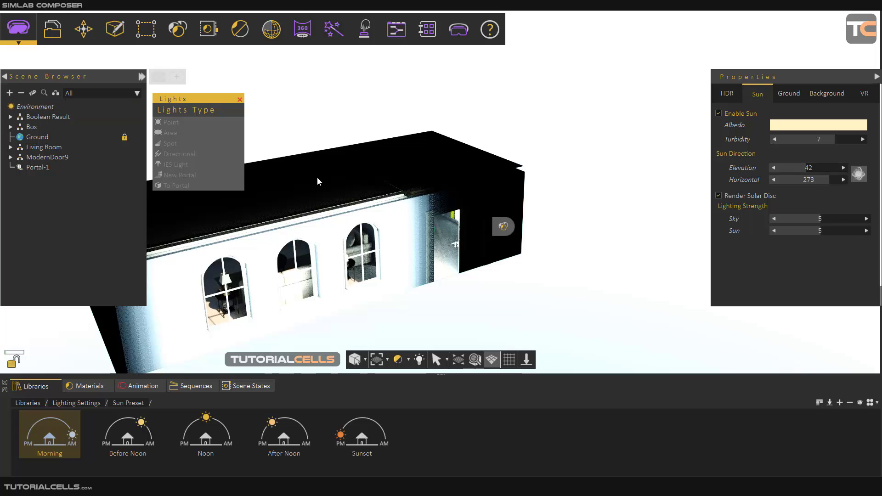
pyautogui.click(477, 197)
pyautogui.click(858, 174)
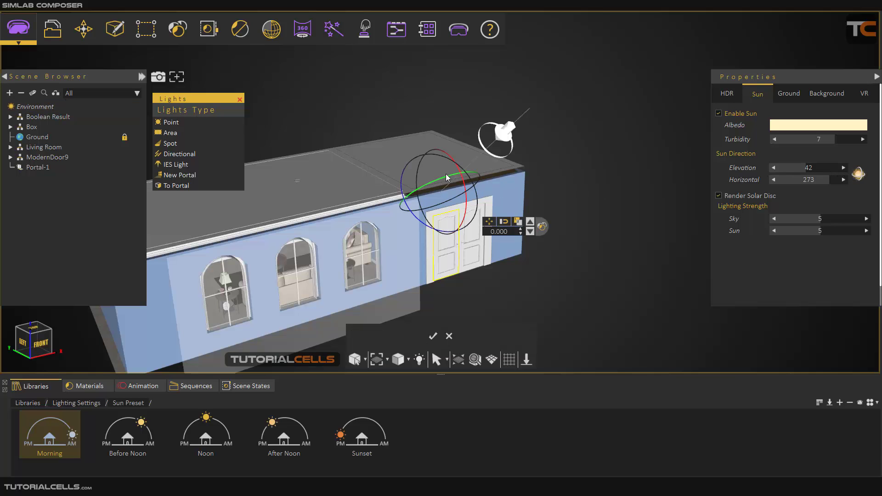
pyautogui.moveTo(452, 175); pyautogui.dragTo(529, 204)
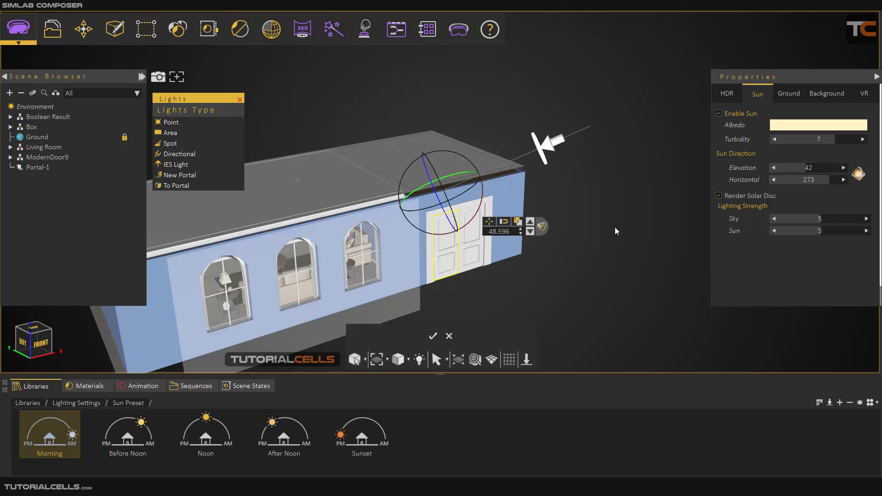
pyautogui.moveTo(615, 227); pyautogui.dragTo(222, 249, button='middle')
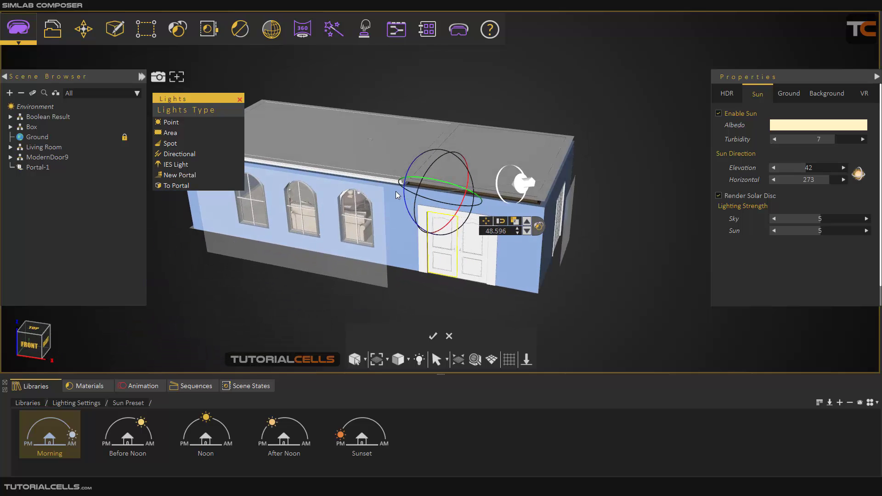
pyautogui.moveTo(456, 213); pyautogui.dragTo(480, 167)
pyautogui.moveTo(603, 211); pyautogui.dragTo(387, 195, button='middle')
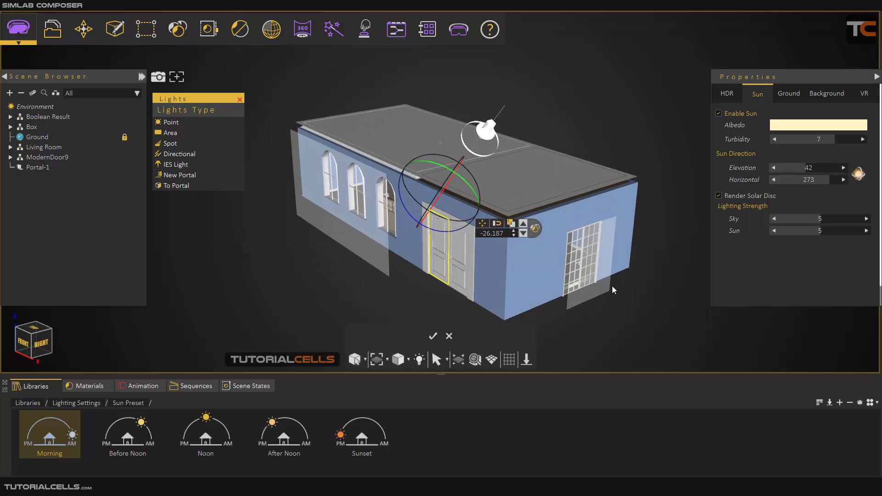
# - Render the house and examine how the sunlight falls on the box and floor inside, with the glass door in view
pyautogui.hotkey('ctrl', 'r')
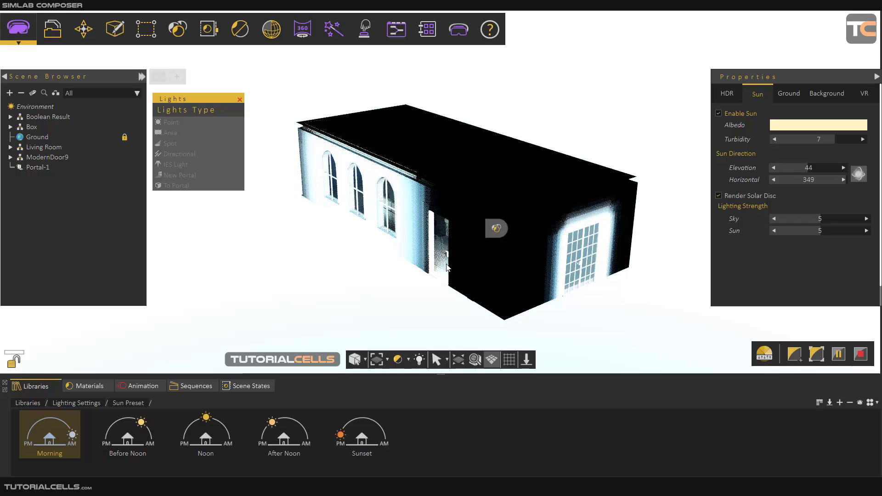
pyautogui.click(32, 127)
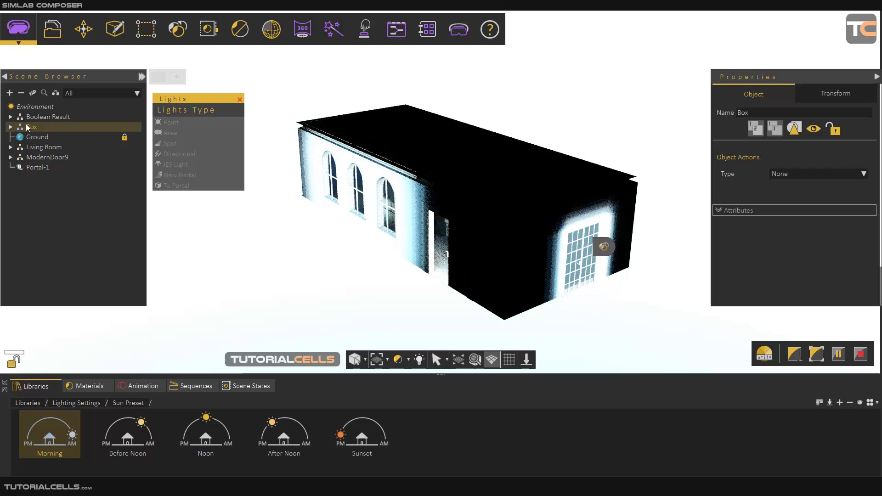
pyautogui.click(475, 359)
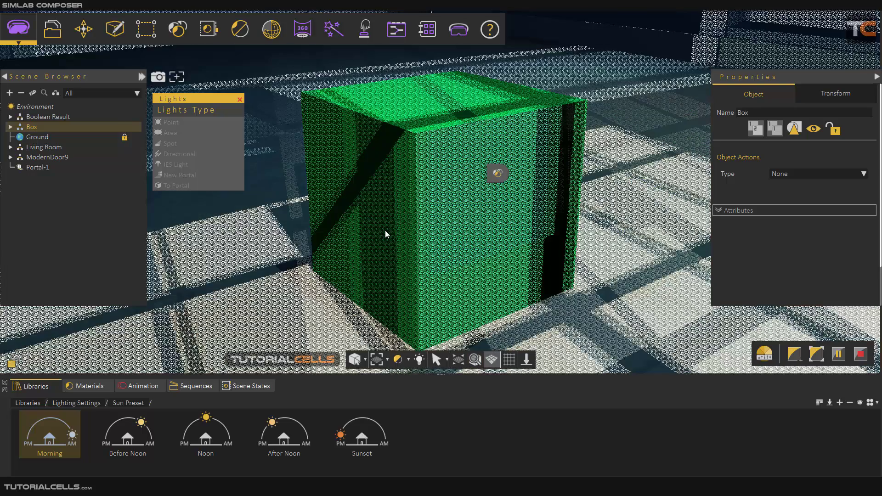
pyautogui.scroll(-3, 381, 230)
pyautogui.moveTo(404, 232)
pyautogui.mouseDown(button='middle')
pyautogui.moveTo(479, 228)
pyautogui.moveTo(395, 236)
pyautogui.mouseUp(button='middle')
pyautogui.moveTo(395, 236); pyautogui.dragTo(433, 242)
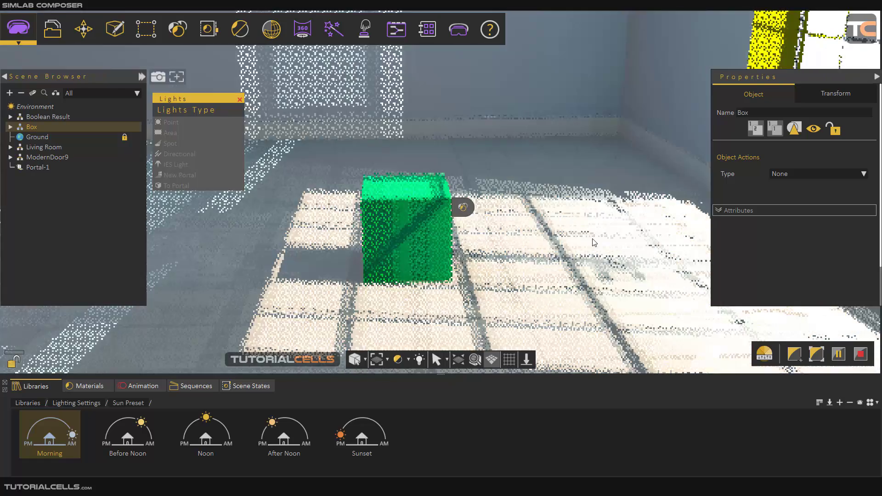
pyautogui.moveTo(685, 236); pyautogui.dragTo(388, 236)
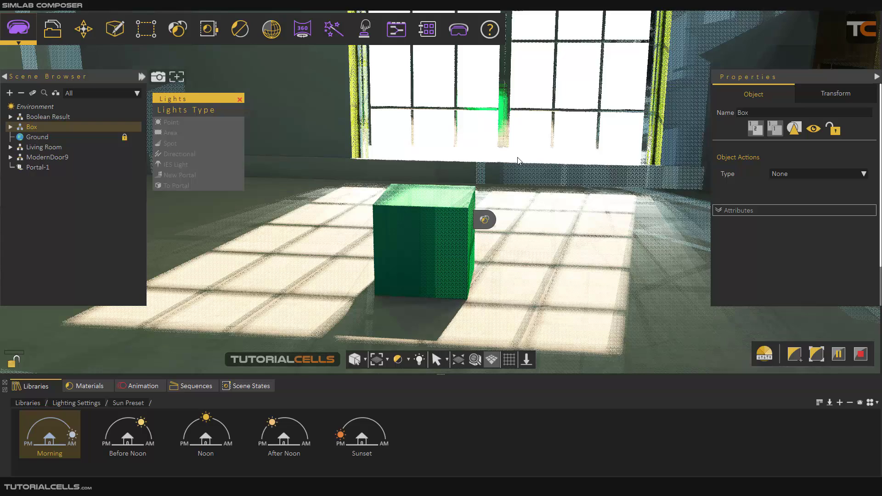
pyautogui.press('Escape')
# - Revert the left leaf of the front double door from a portal to ordinary geometry and deselect it
pyautogui.click(458, 359)
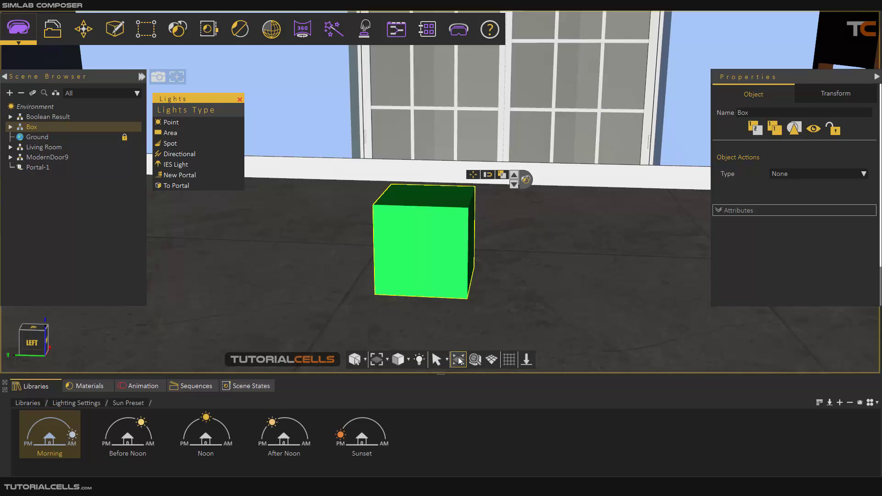
pyautogui.scroll(-3, 459, 342)
pyautogui.moveTo(592, 219); pyautogui.dragTo(343, 220, button='middle')
pyautogui.scroll(3, 536, 219)
pyautogui.click(543, 222)
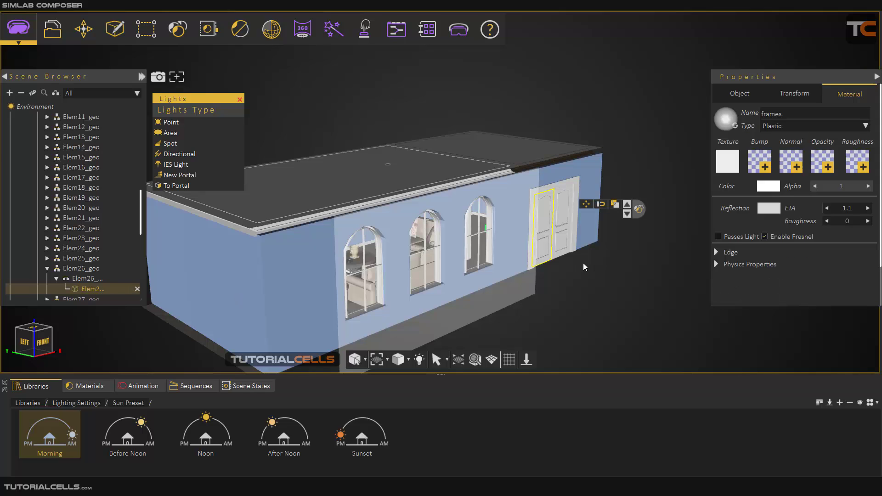
pyautogui.click(592, 273)
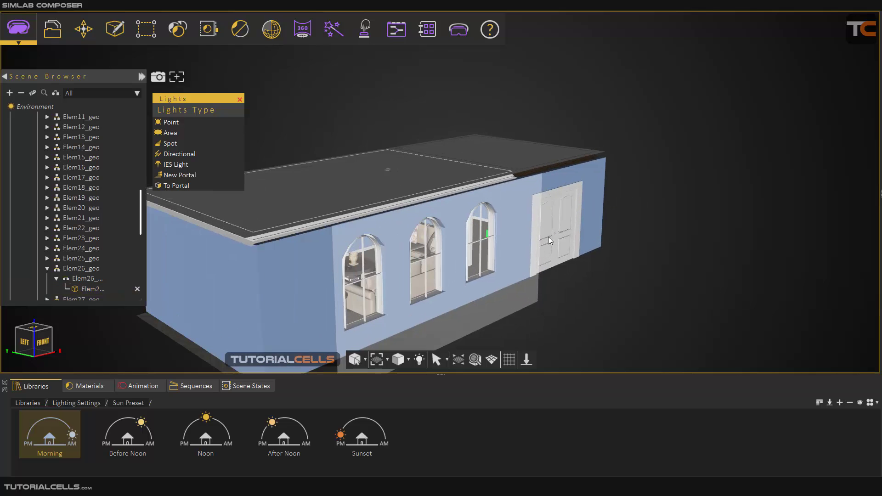
pyautogui.moveTo(613, 274); pyautogui.dragTo(243, 286, button='middle')
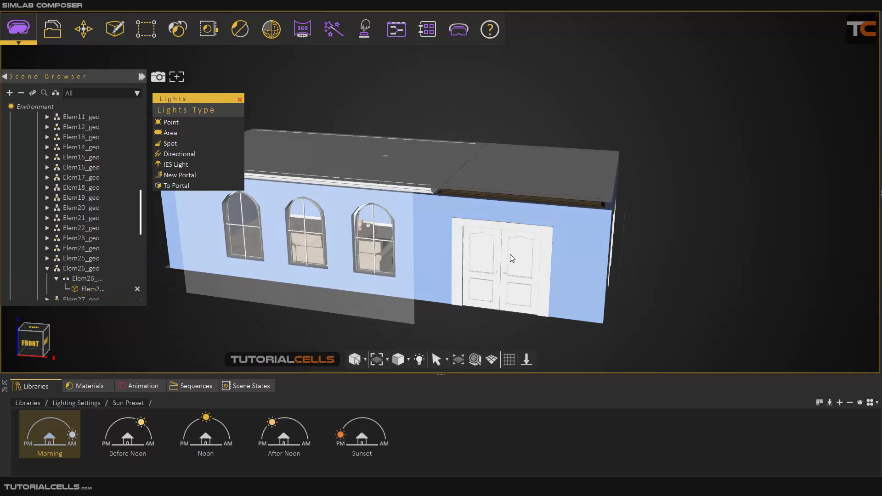
pyautogui.moveTo(519, 253); pyautogui.dragTo(367, 257, button='middle')
pyautogui.moveTo(448, 257); pyautogui.dragTo(496, 229, button='middle')
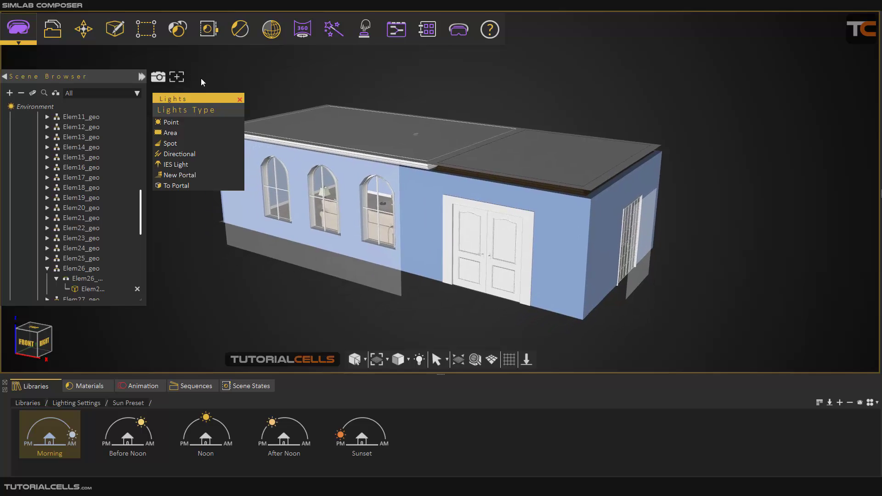
pyautogui.click(118, 28)
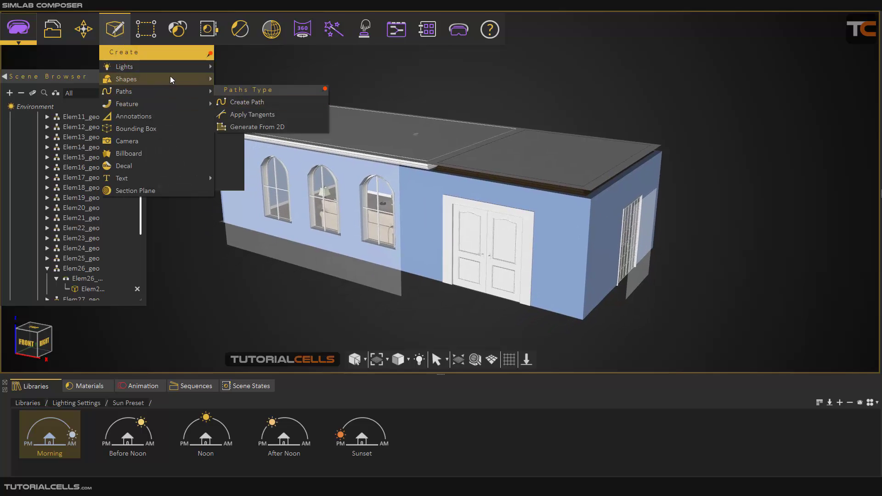
pyautogui.moveTo(184, 79)
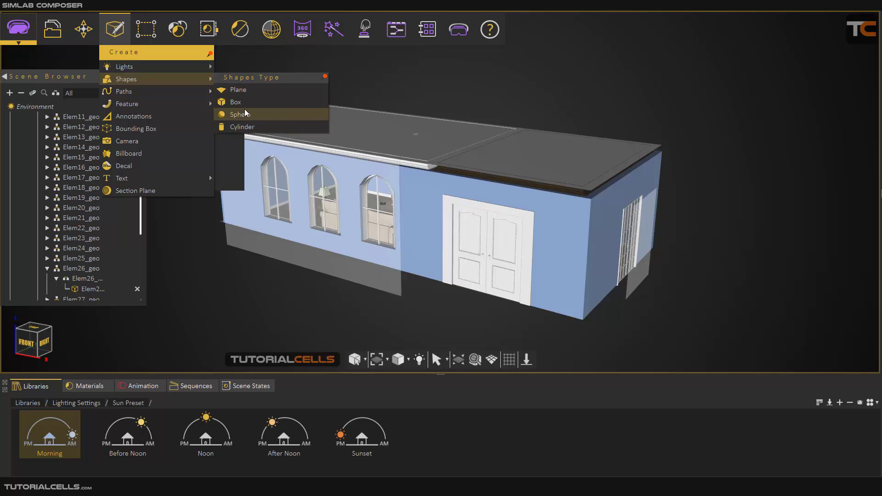
pyautogui.click(565, 347)
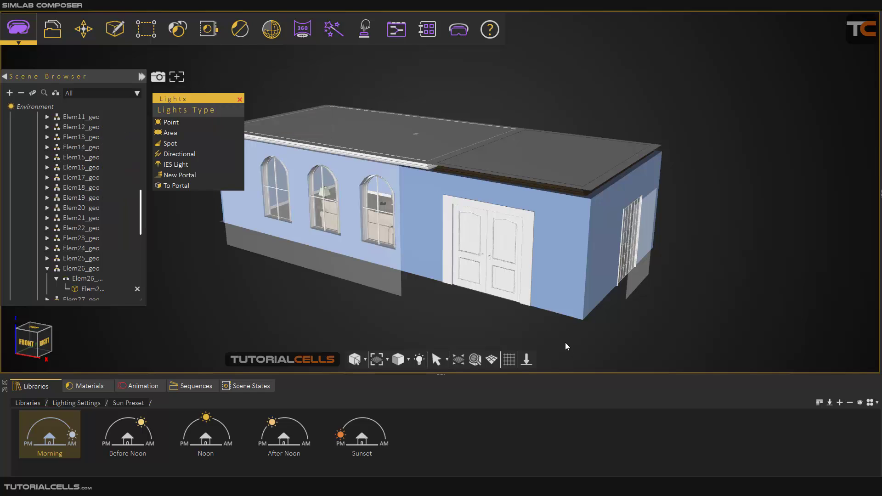
pyautogui.scroll(-1, 328, 240)
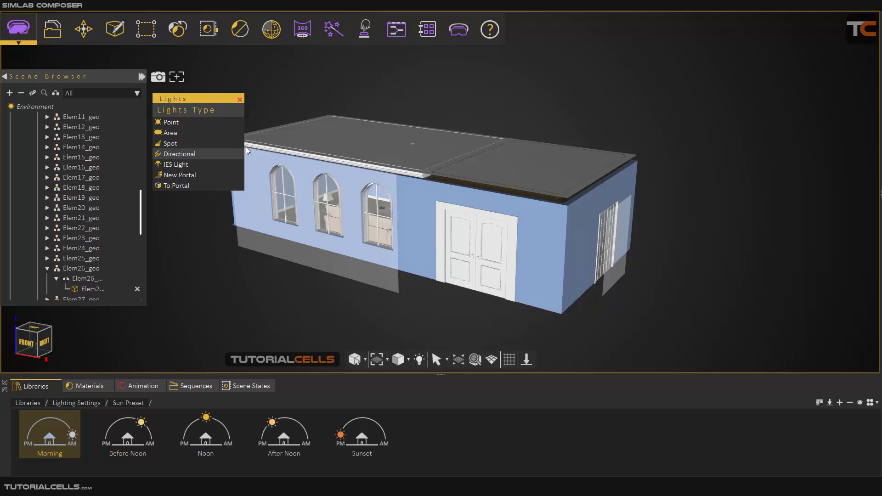
# - Close the Lights Type palette and show the whole house from the front left
pyautogui.click(239, 100)
pyautogui.scroll(-3, 420, 248)
pyautogui.moveTo(420, 248); pyautogui.dragTo(753, 259, button='middle')
pyautogui.moveTo(397, 274); pyautogui.dragTo(487, 268)
pyautogui.scroll(2, 435, 235)
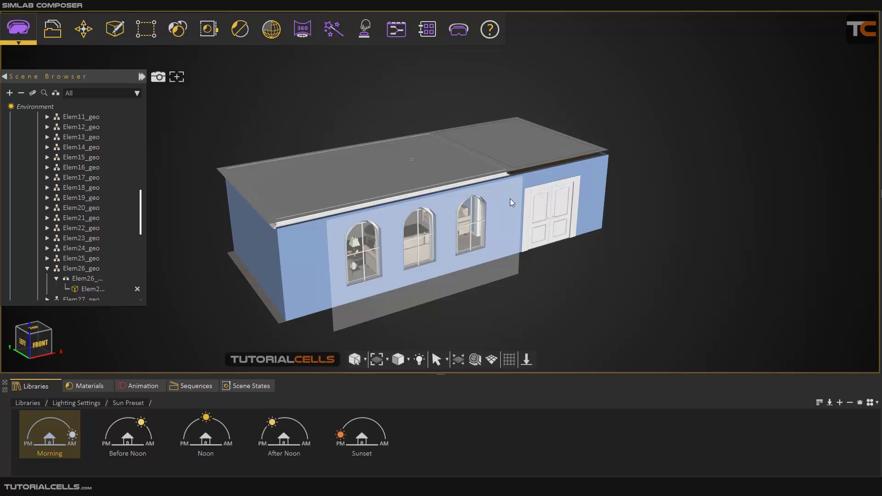
pyautogui.moveTo(510, 199); pyautogui.dragTo(710, 37)
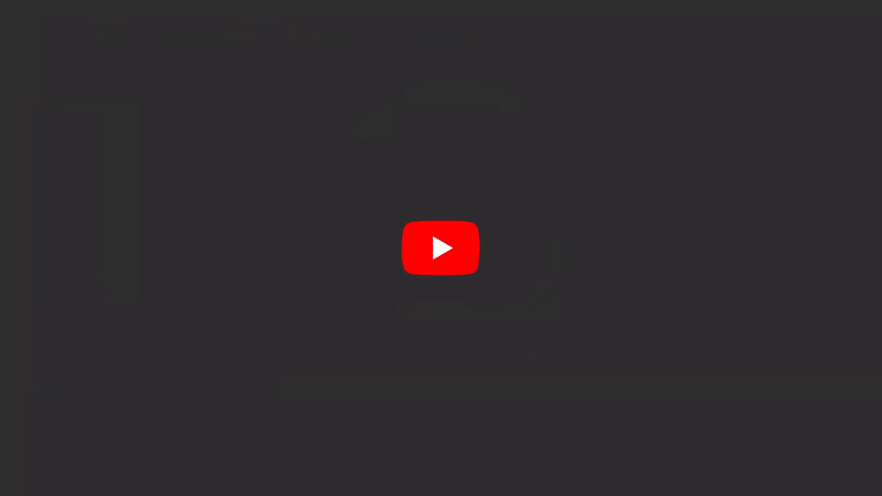